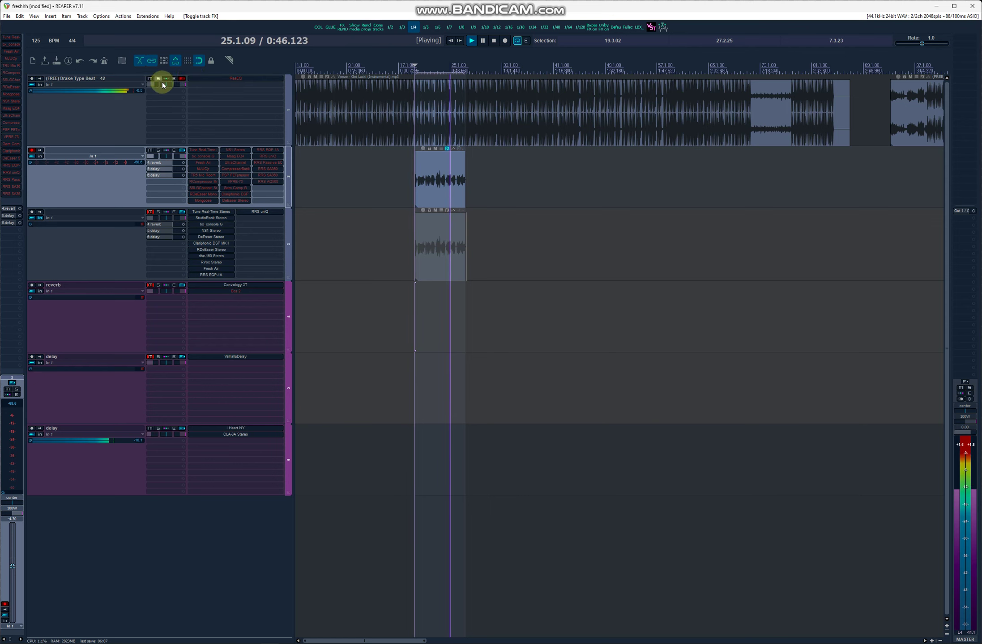
Turn on the beat track's effects and open track 2's FX chain at Waves Tune Real-Time
left_click(185, 78)
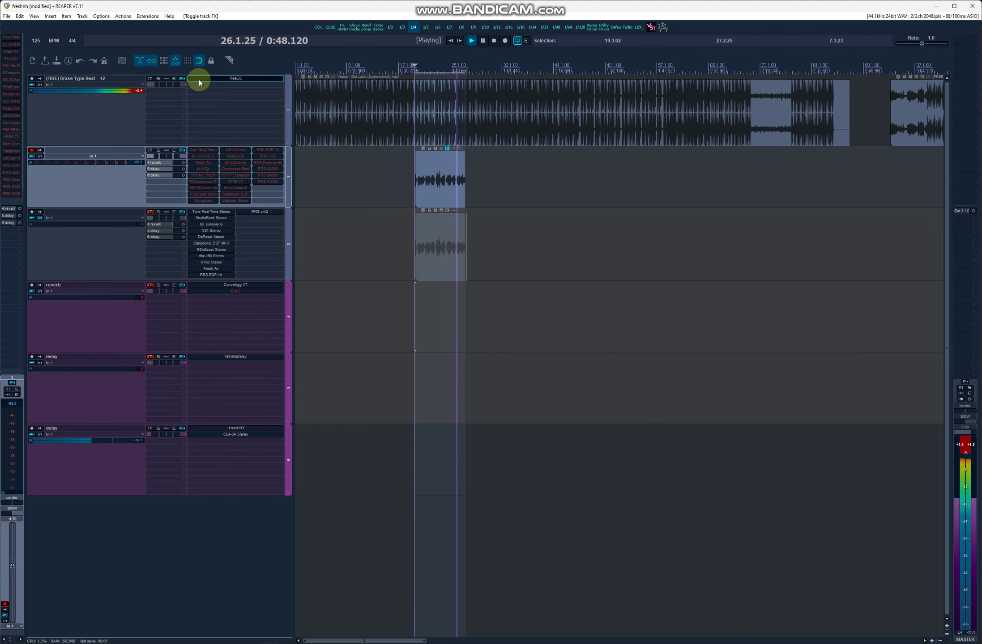
left_click(184, 152)
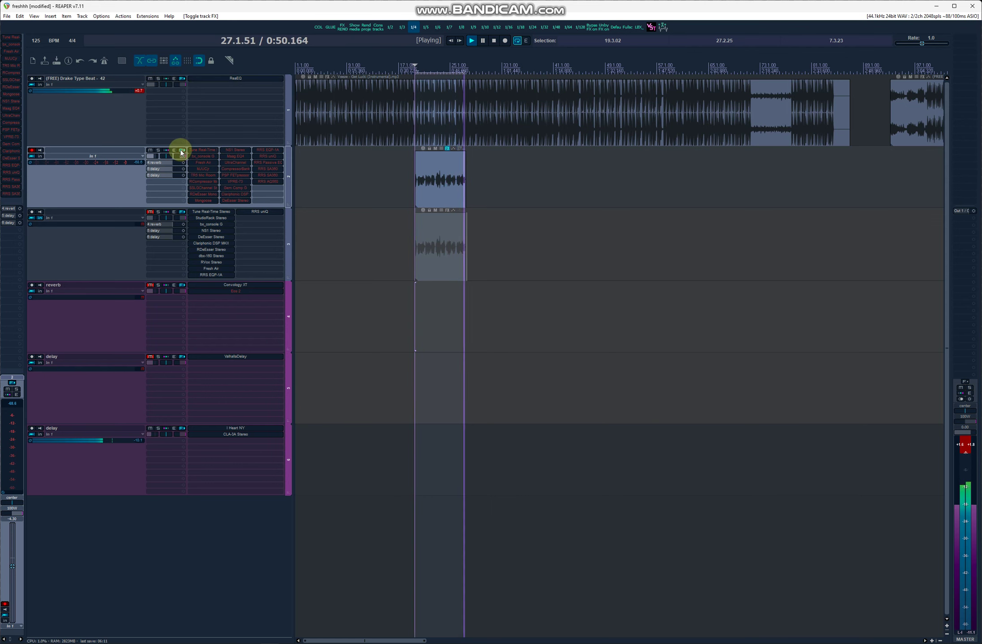
left_click(267, 100)
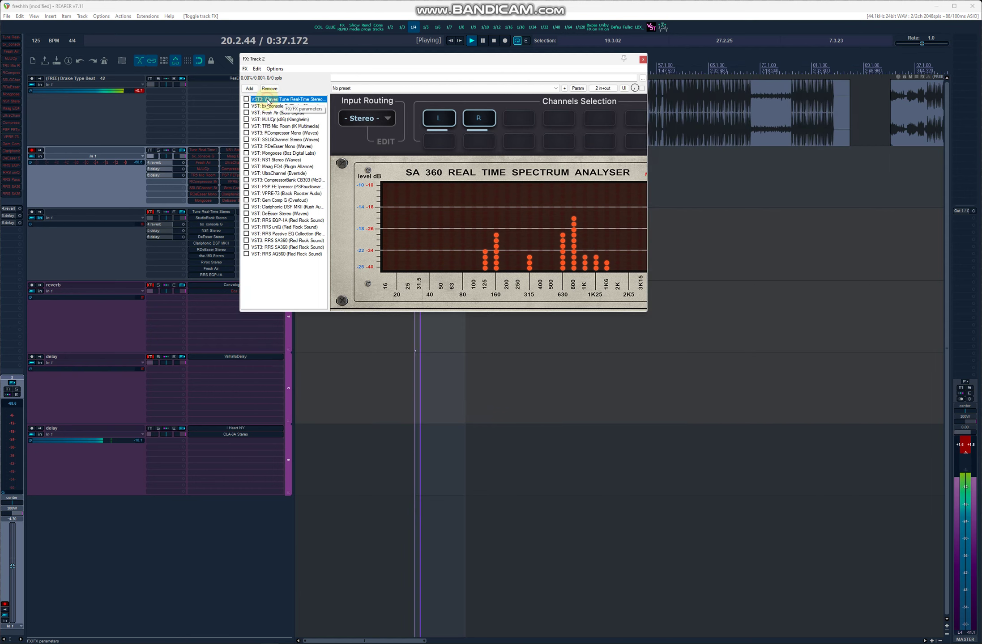
left_click_drag(313, 59, 397, 215)
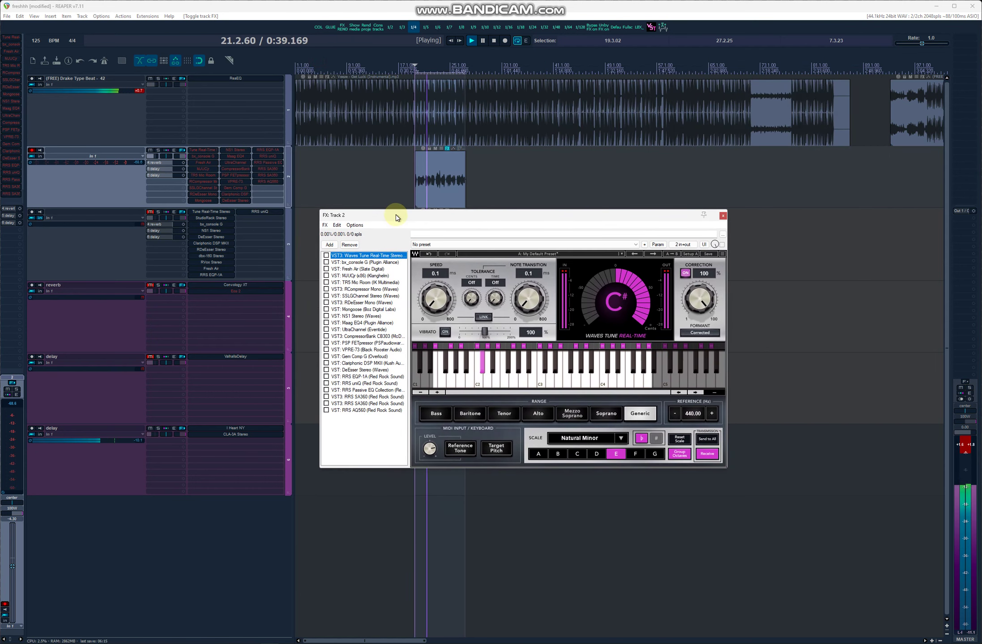
Enable Waves Tune Real-Time, bx_console G and Fresh Air in track 2's FX chain
left_click(326, 256)
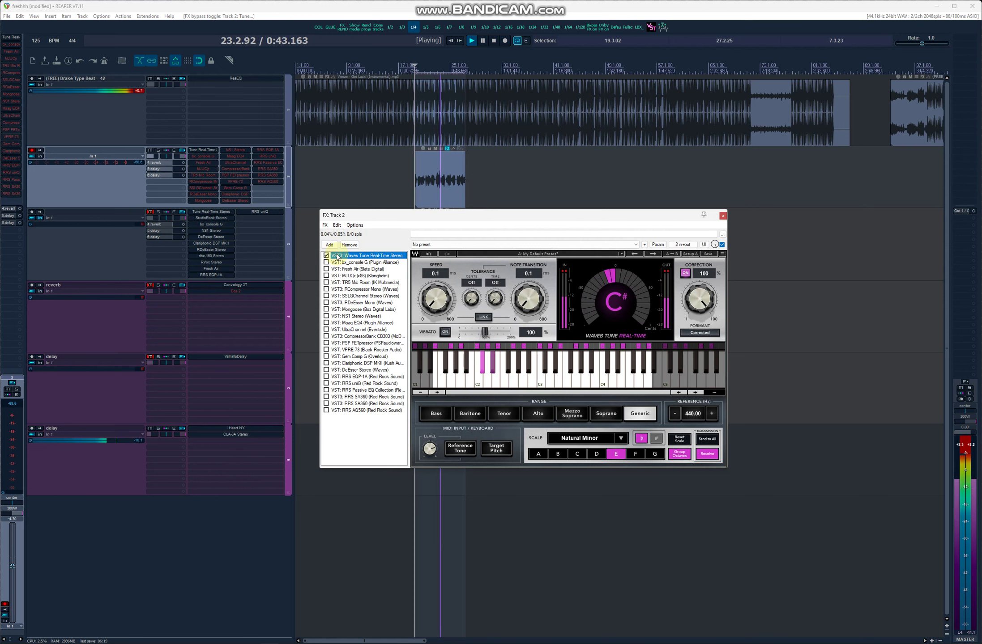
left_click(365, 262)
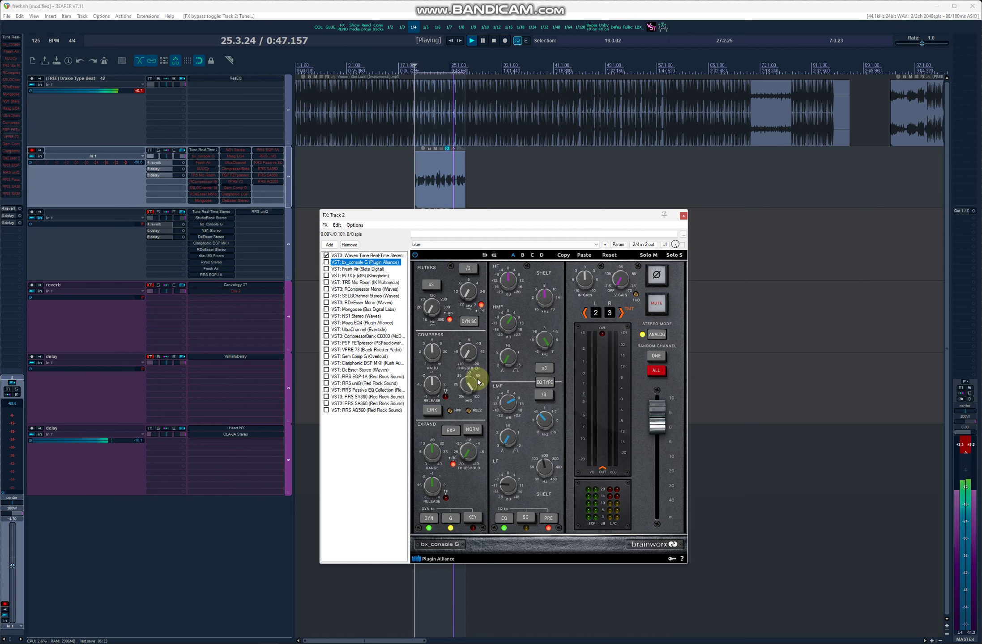
left_click(326, 263)
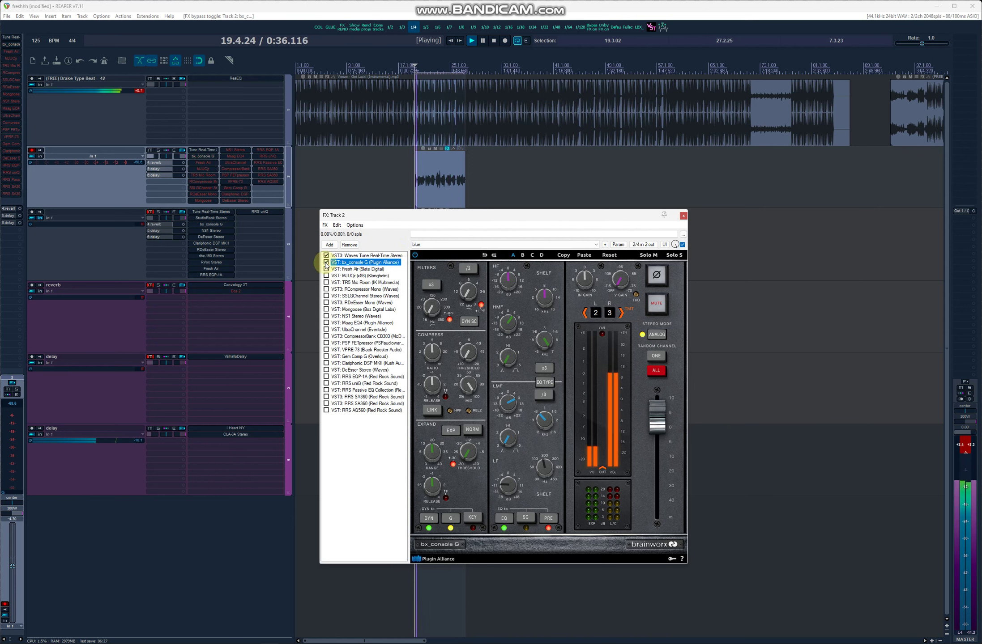
left_click(326, 269)
left_click(350, 269)
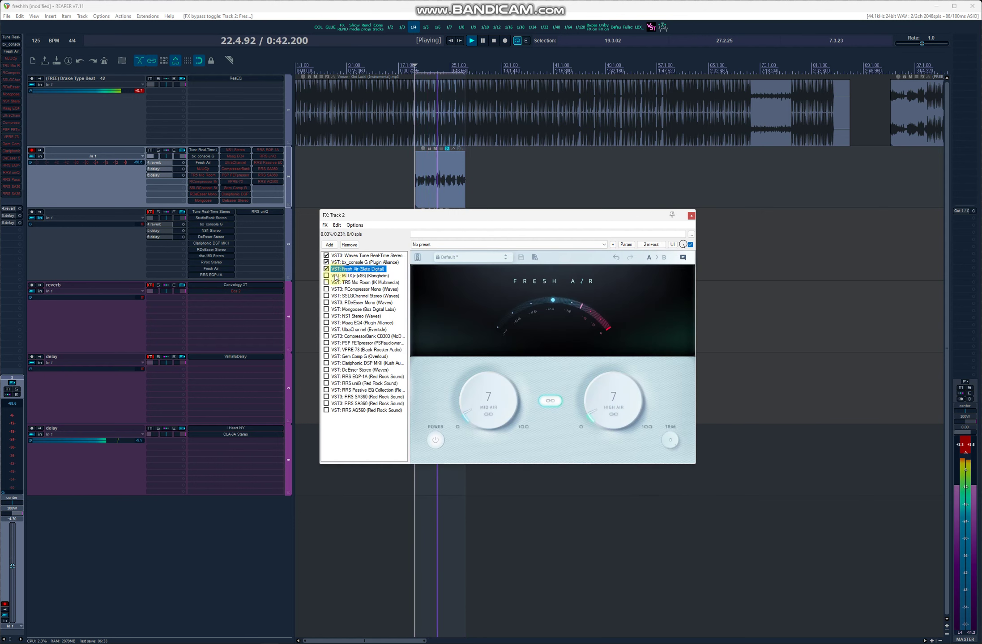
Enable MJUCjr, TR5 Mic Room and RCompressor Mono in track 2's FX chain
left_click(342, 276)
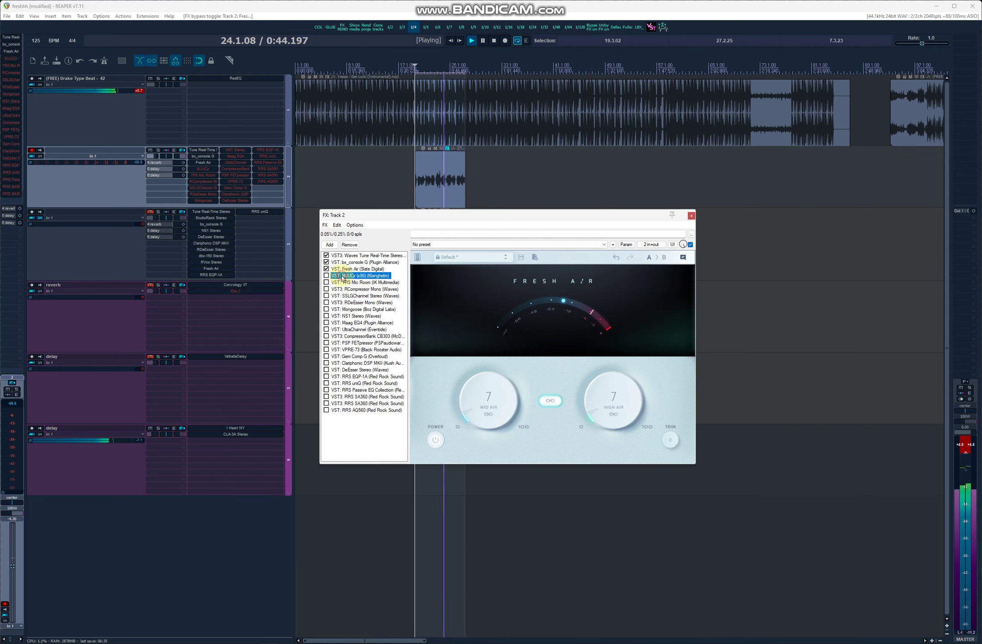
left_click(327, 276)
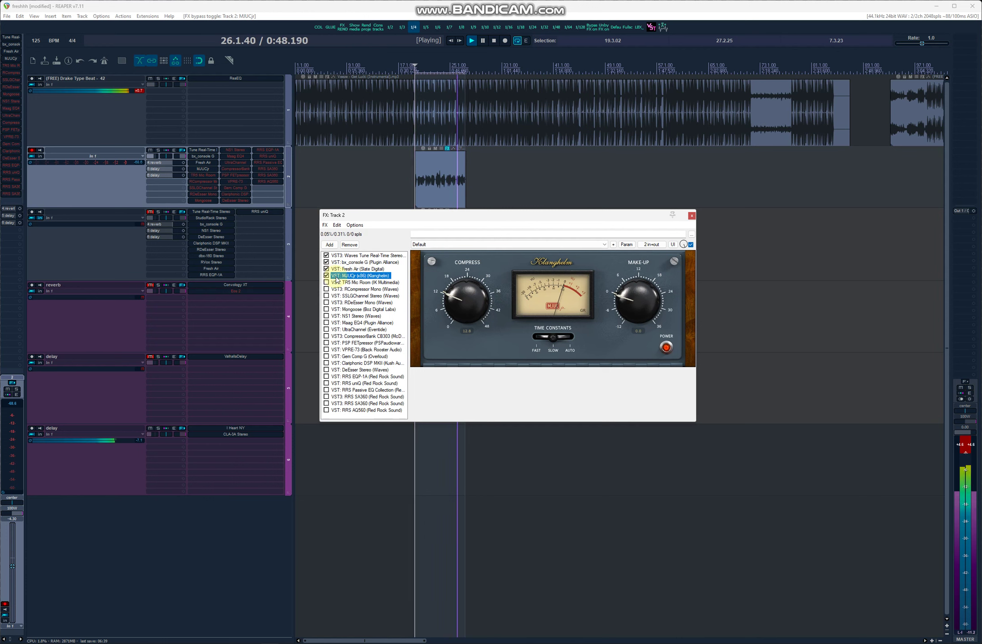
left_click(333, 283)
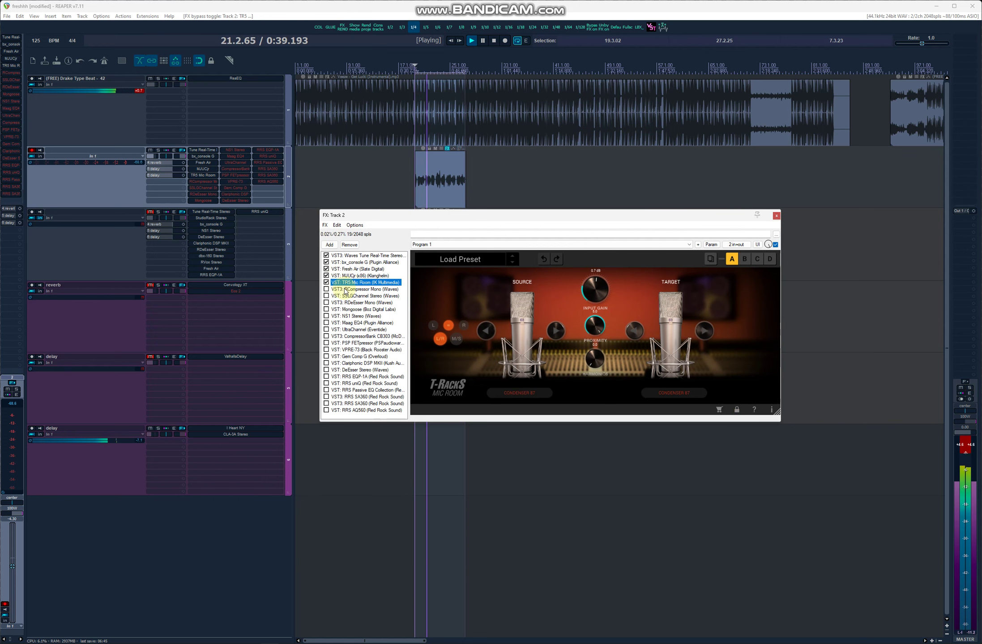
left_click(345, 290)
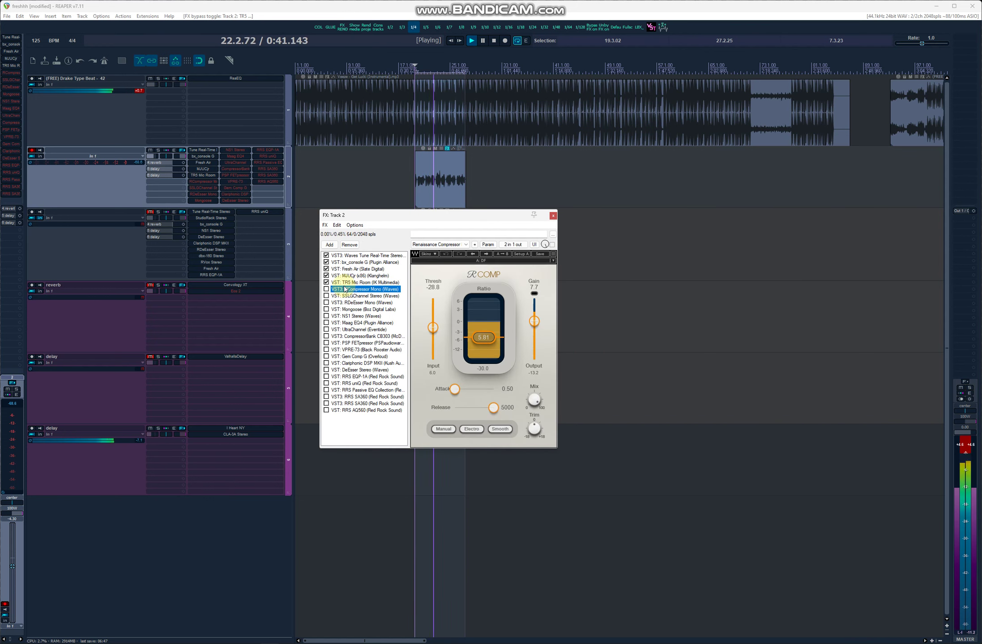
left_click(327, 290)
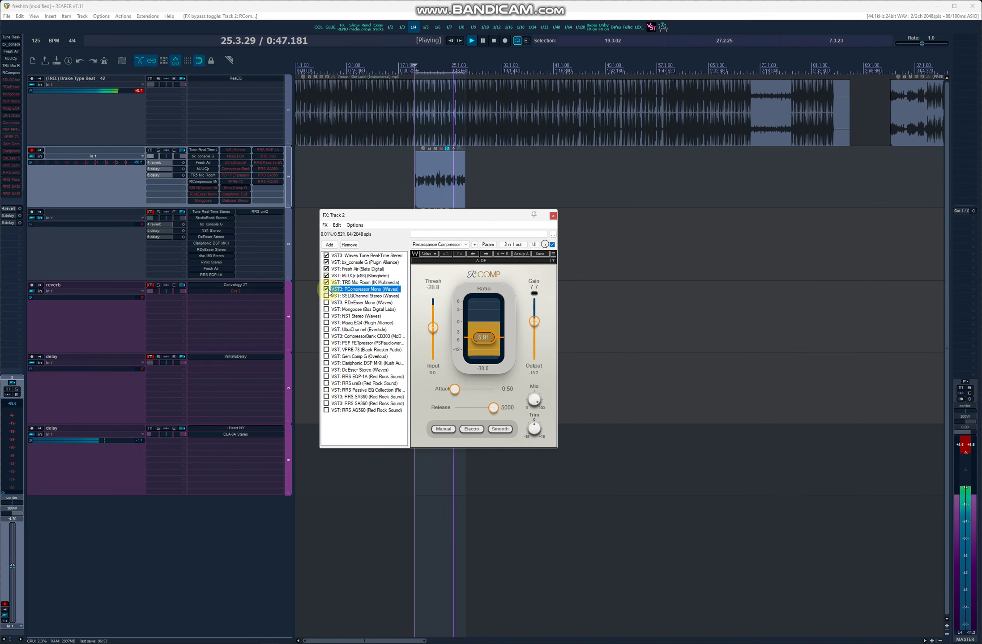
Enable SSLGChannel Stereo on track 2 and compare the beat track with its effects switched off and back on
left_click(339, 296)
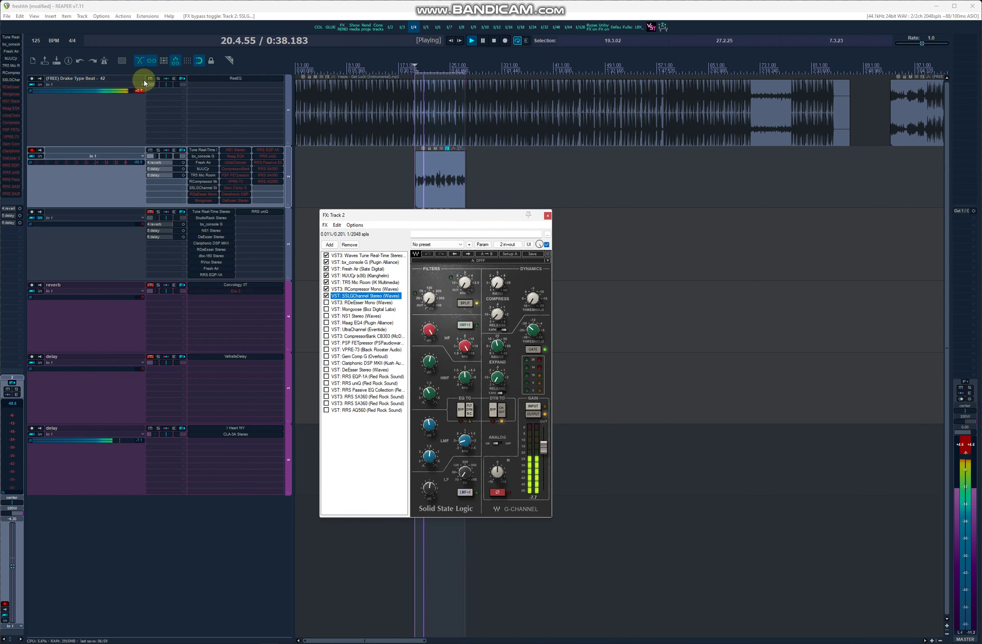
left_click(183, 79)
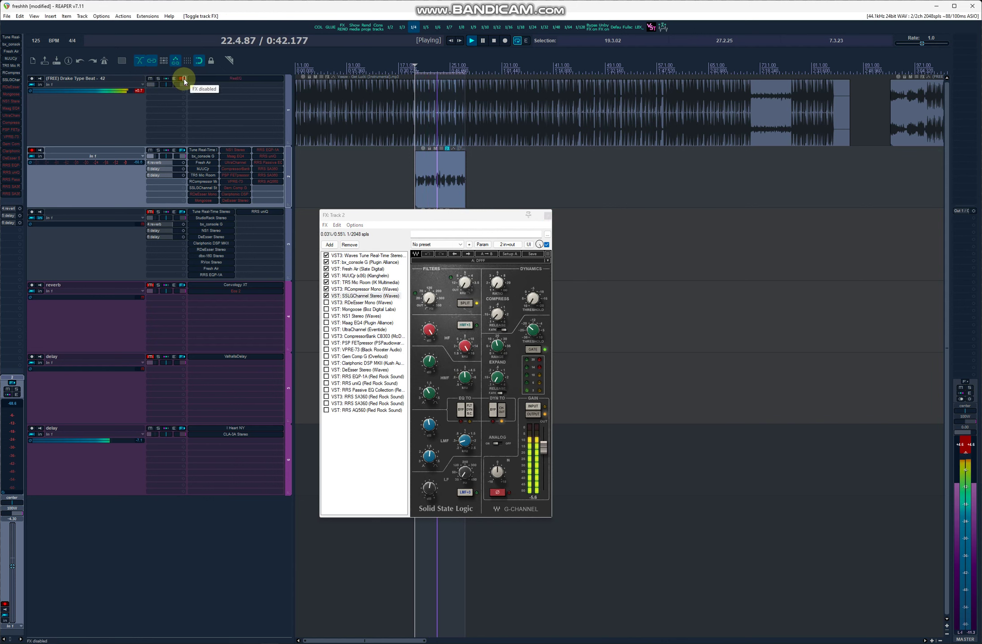
left_click(183, 78)
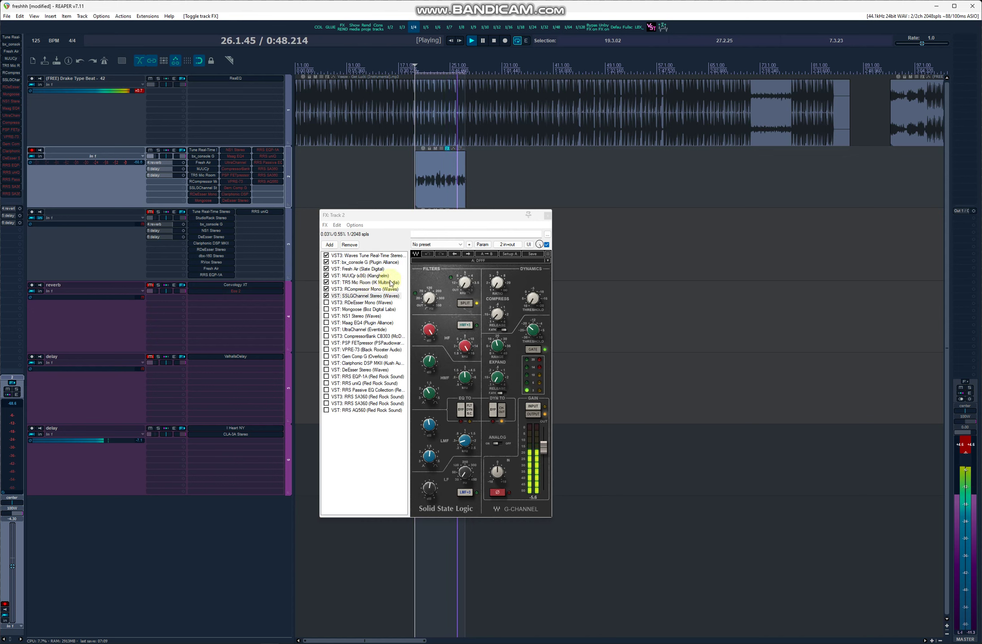
Enable RDeEsser Mono, Mongoose and NS1 Stereo in track 2's FX chain
left_click(332, 303)
left_click(326, 303)
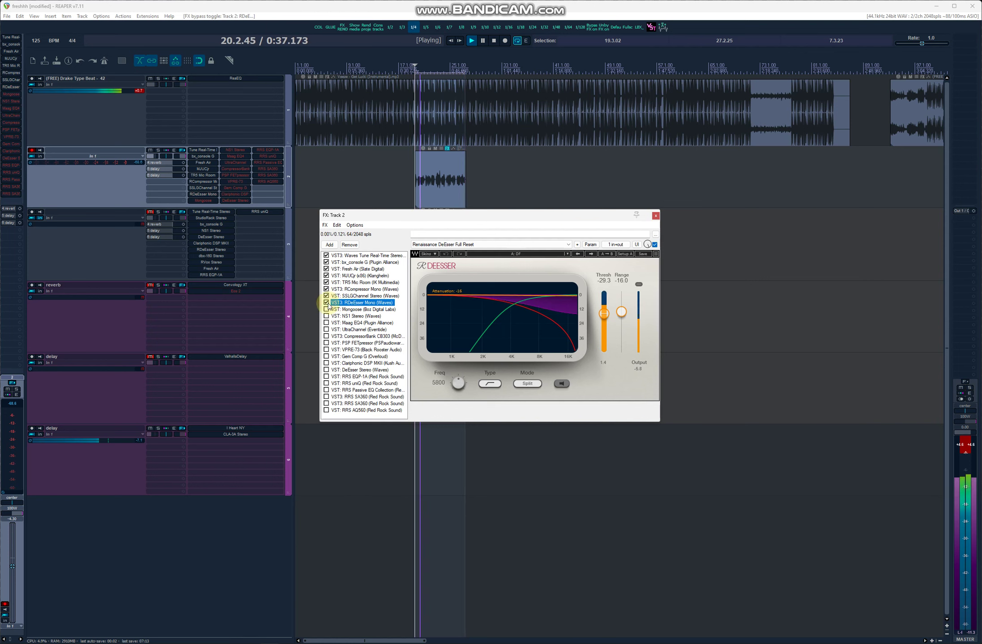
left_click(336, 310)
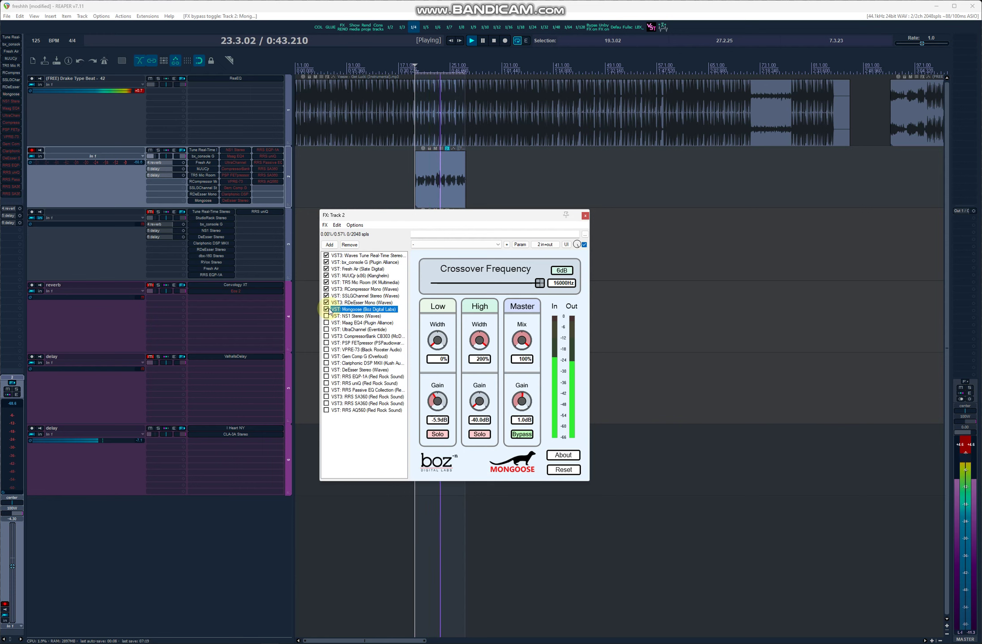
left_click(341, 316)
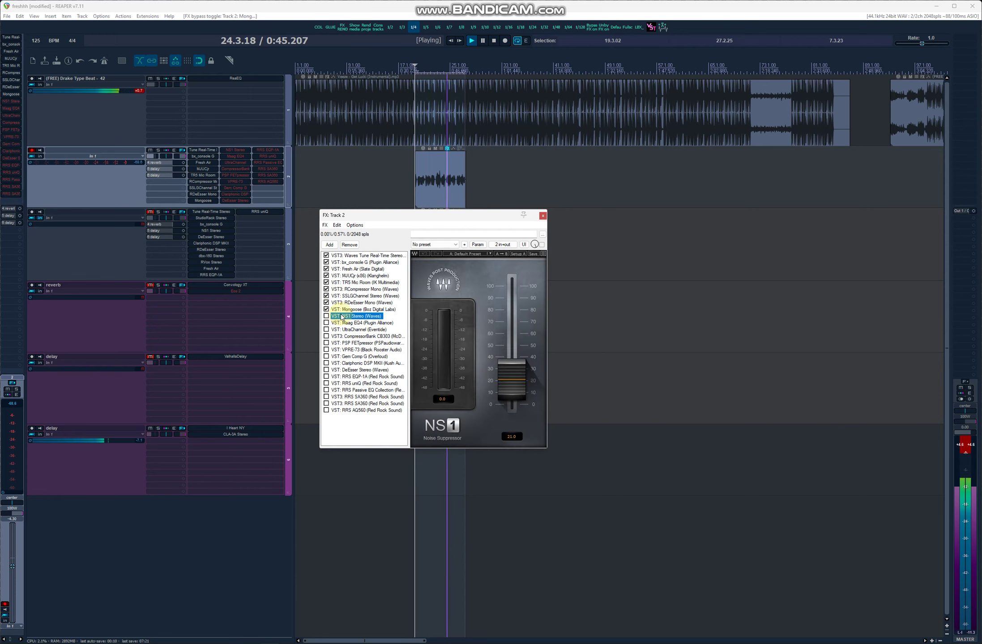
left_click(326, 316)
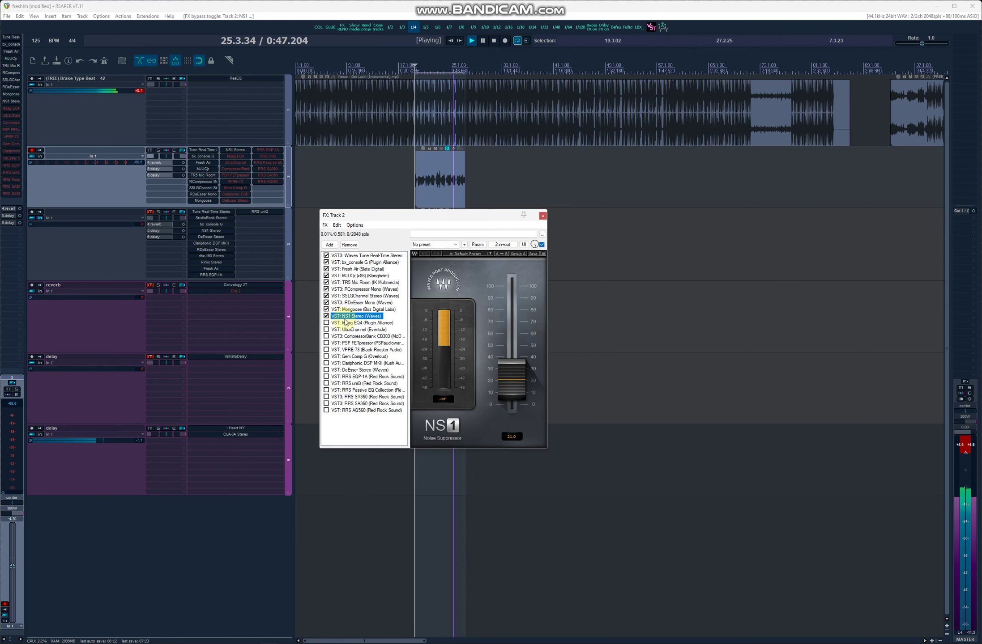
Enable Maag EQ4 and Eventide UltraChannel in track 2's FX chain
left_click(345, 322)
left_click(353, 316)
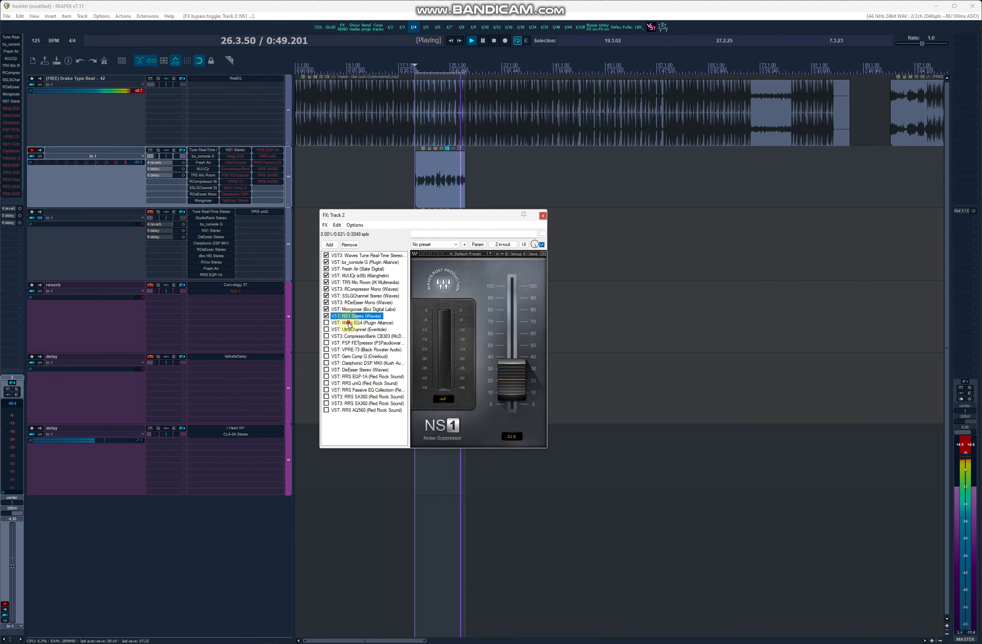
left_click(349, 323)
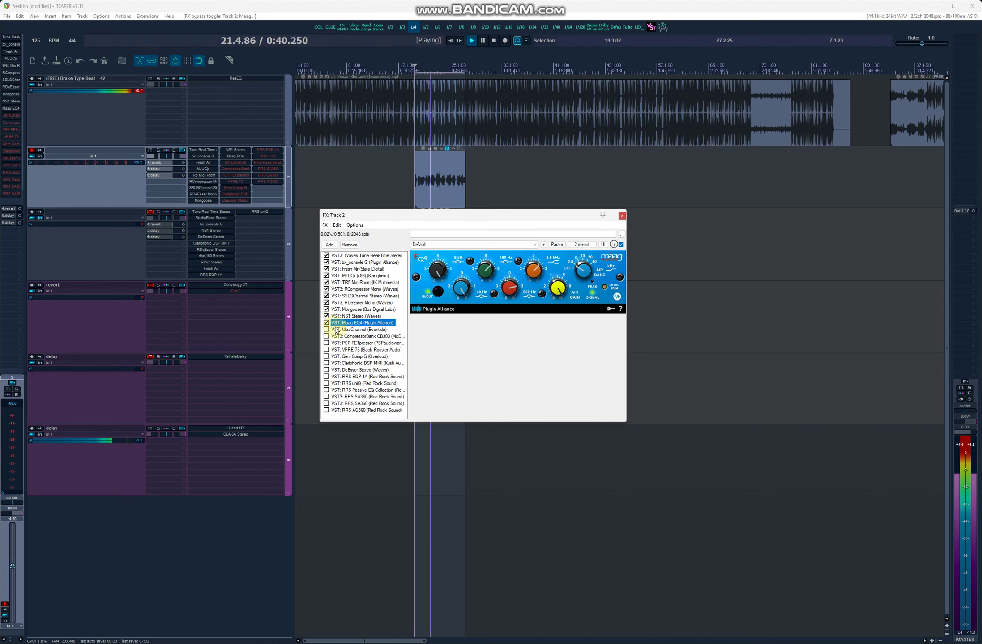
left_click(326, 322)
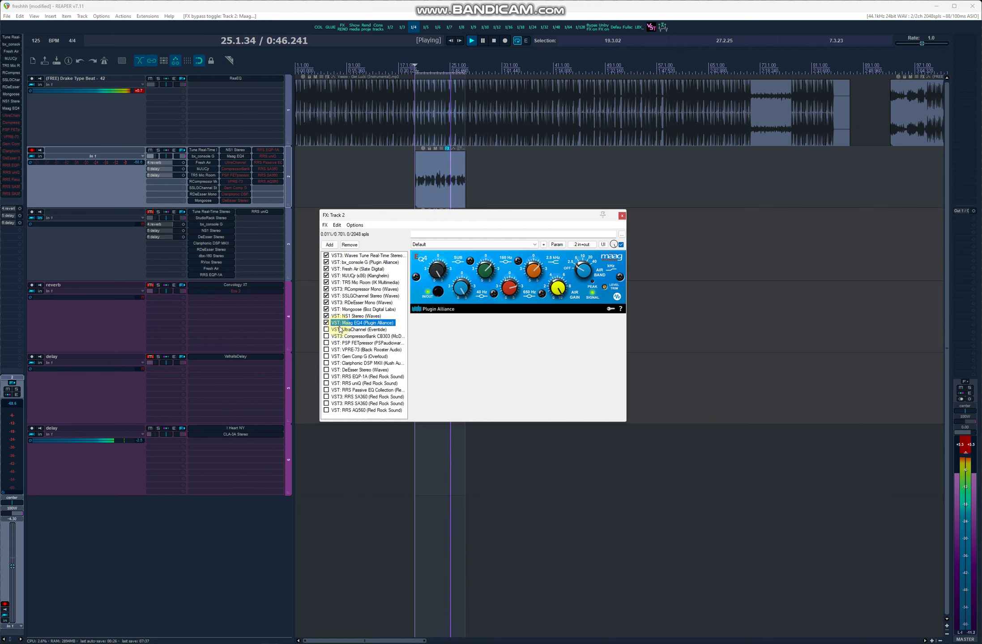
left_click(349, 332)
left_click(326, 330)
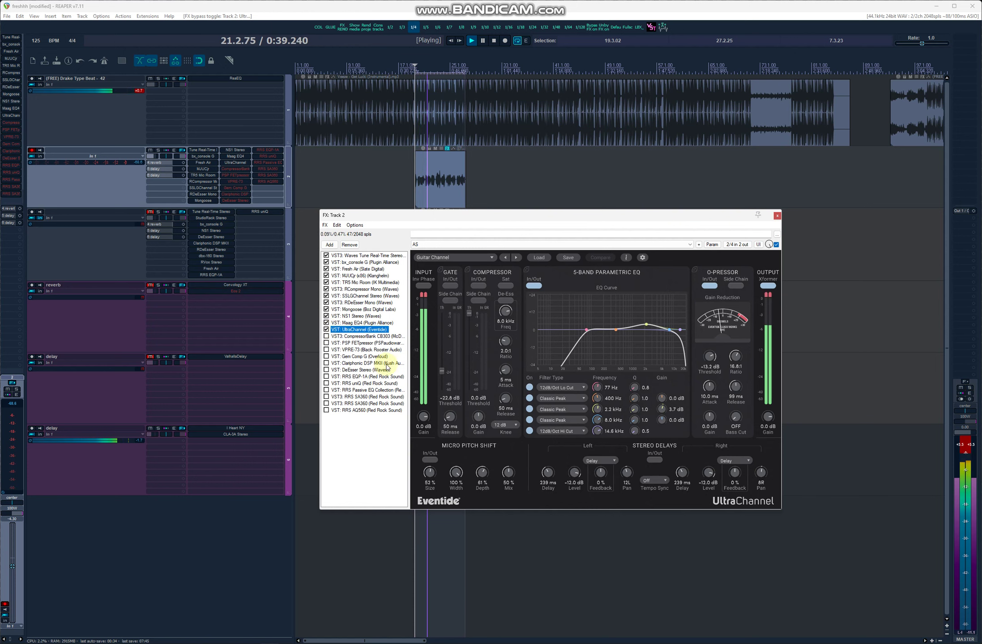
Switch UltraChannel's five parametric EQ bands off and back on to compare the vocal sound
left_click(529, 387)
left_click(530, 410)
left_click(528, 419)
left_click(529, 428)
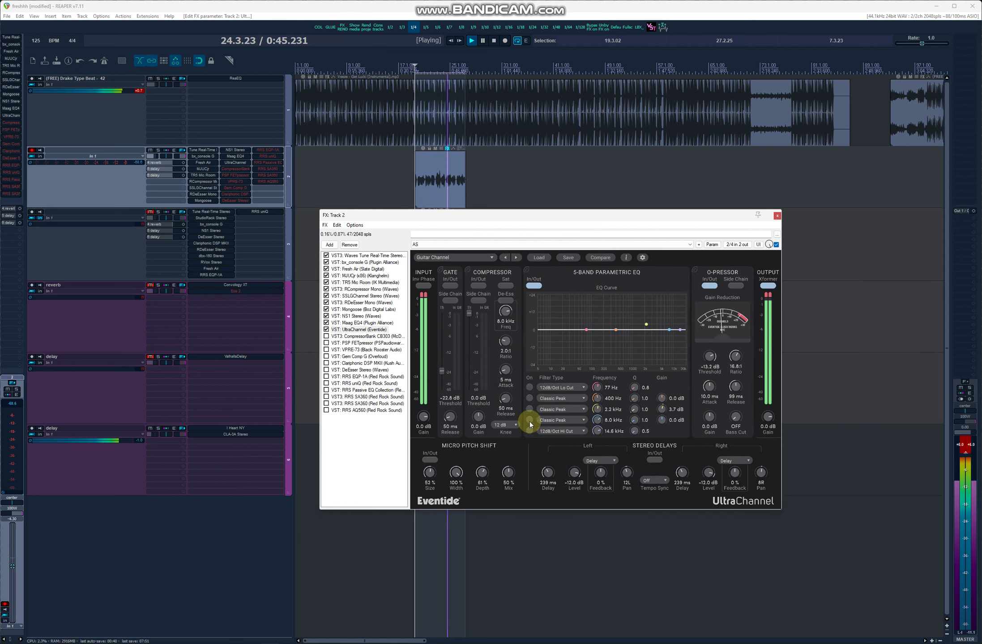
left_click(529, 431)
left_click(530, 420)
left_click(529, 409)
left_click(529, 398)
left_click(529, 387)
Enable CompressorBank CB303 on track 2, comparing the sound with it bypassed and active
left_click(328, 337)
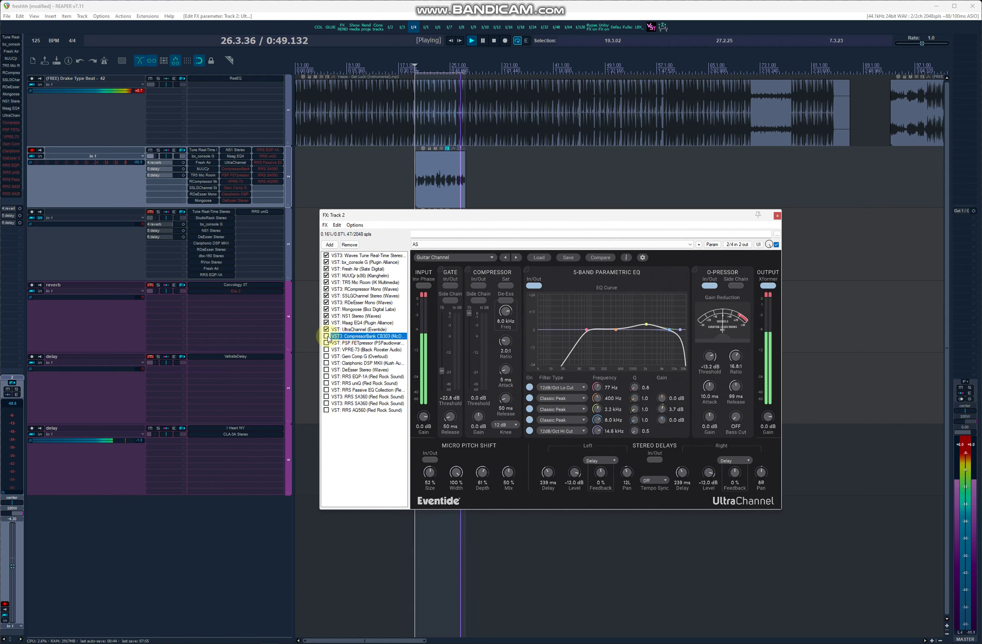
left_click(326, 337)
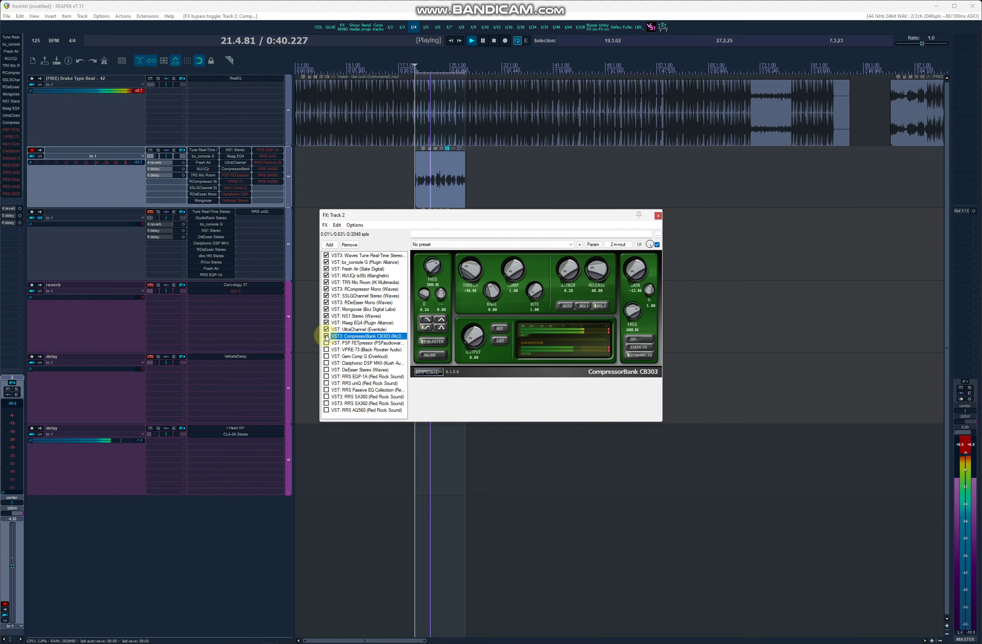
left_click(326, 336)
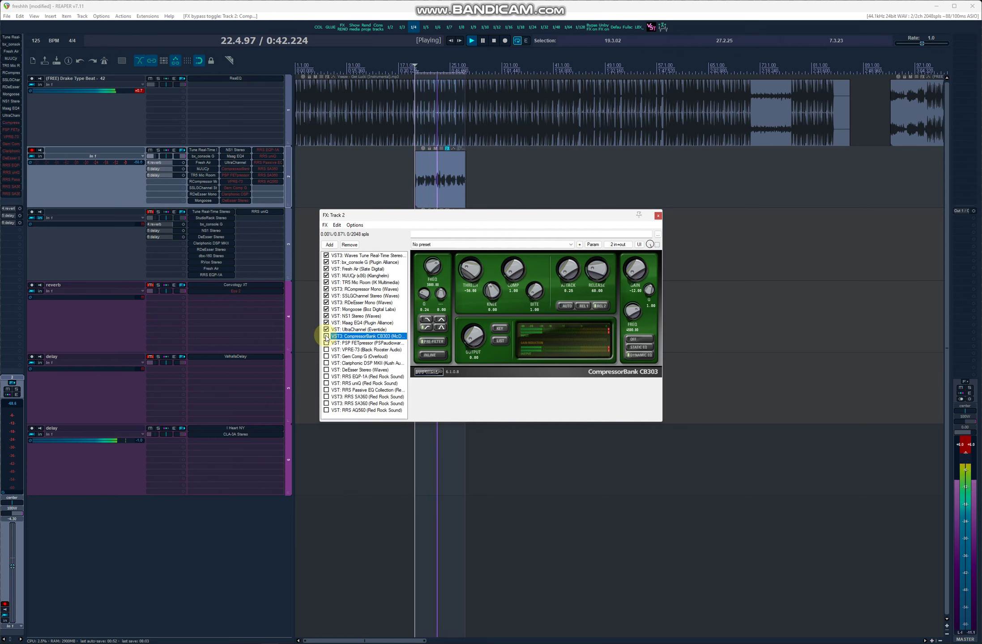
left_click(326, 337)
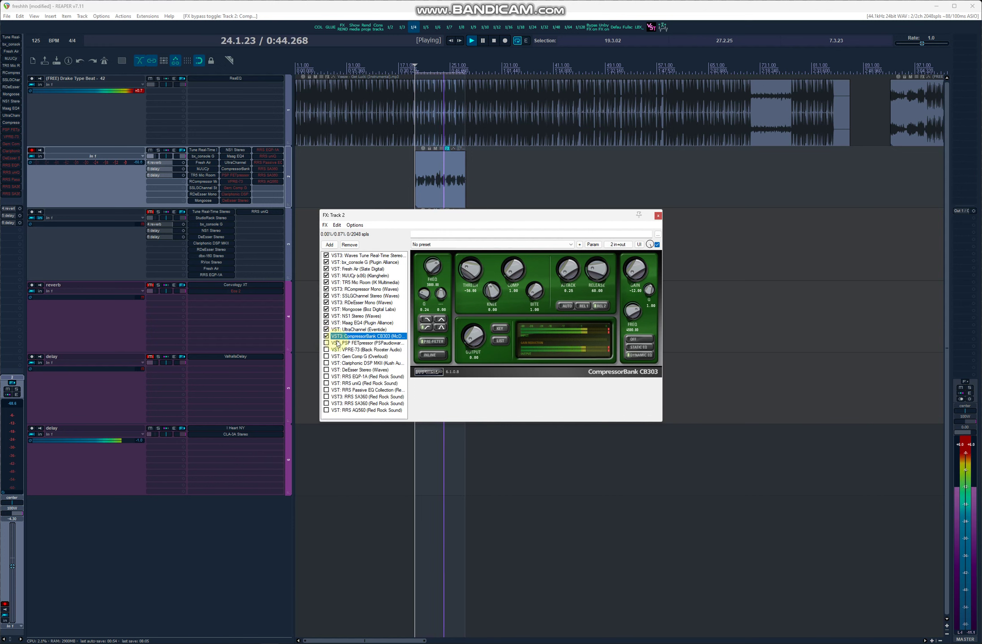
Enable PSP FETpressor and VPRE-73 in track 2's FX chain
left_click(344, 343)
left_click(326, 343)
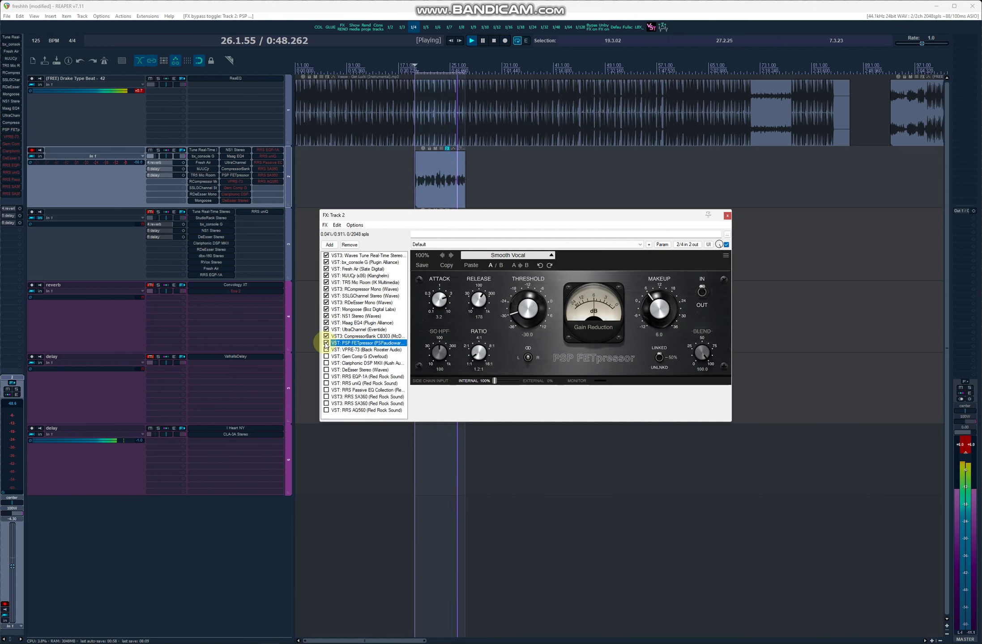
left_click(330, 350)
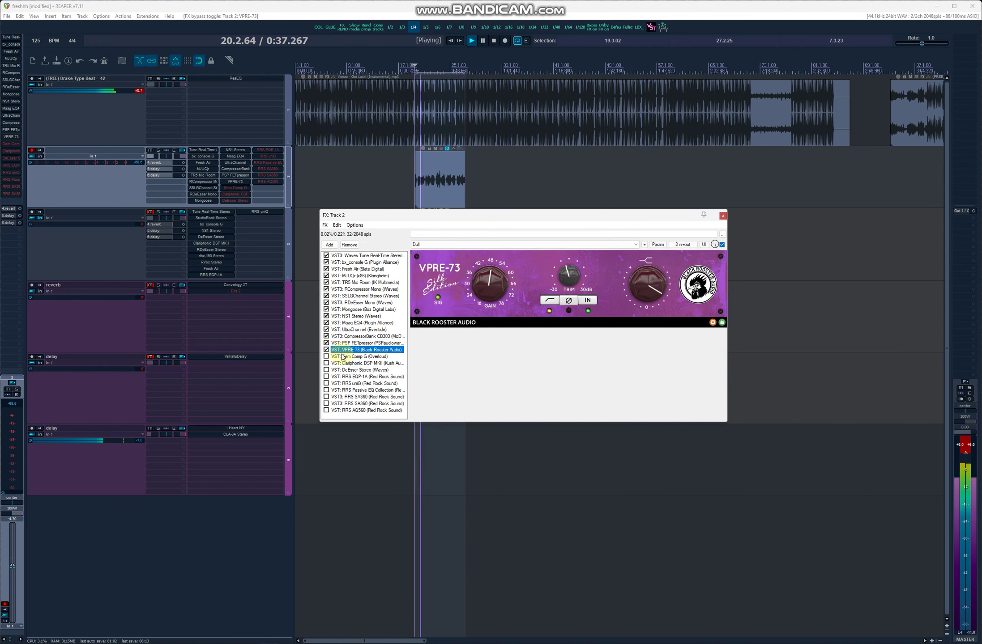
View Gem Comp G's authorization options and enable the plugin in track 2's FX chain
left_click(343, 357)
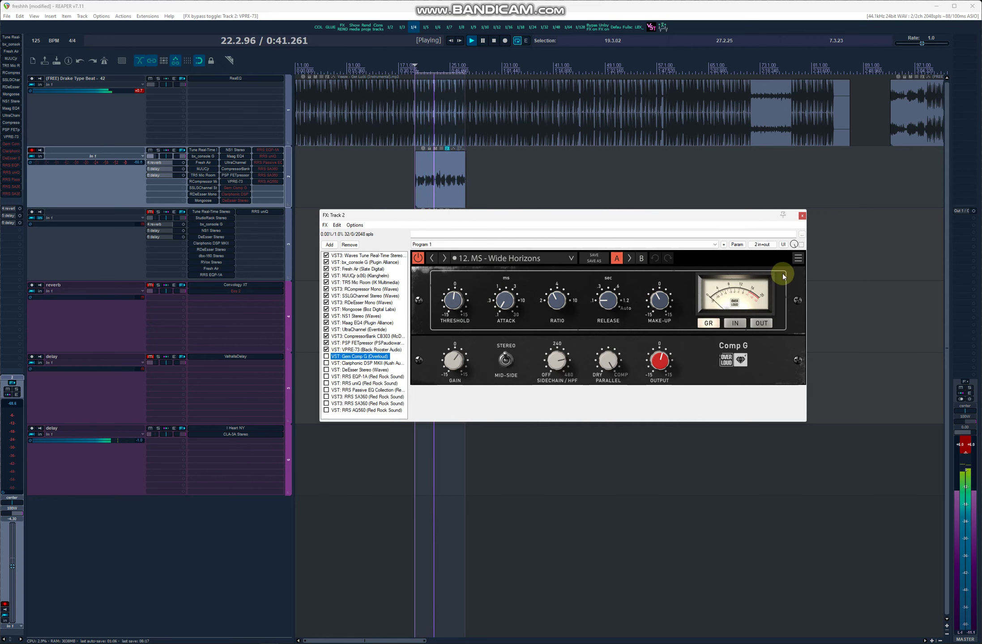
left_click(797, 258)
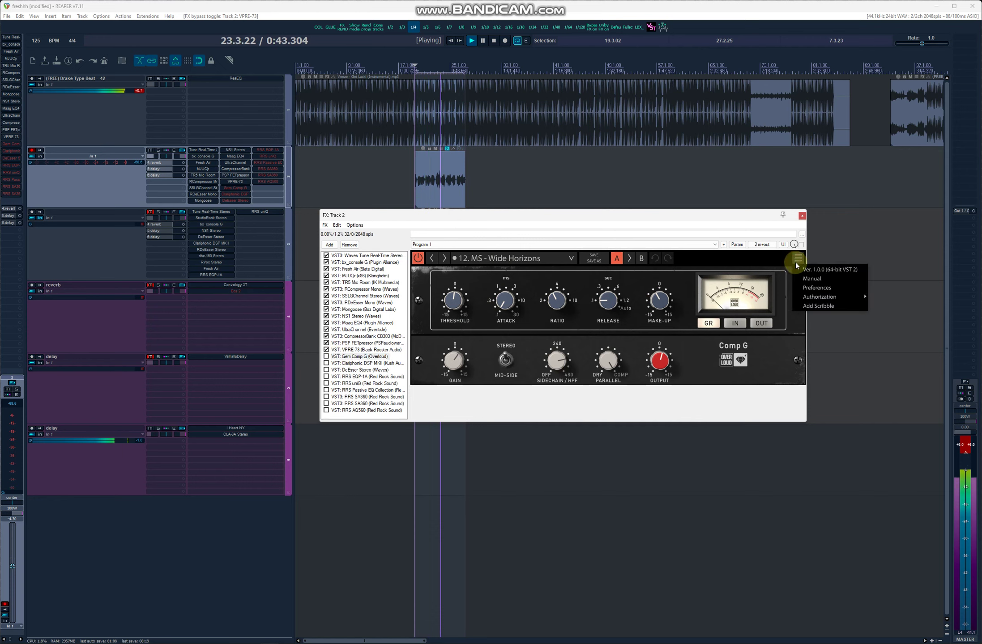
mouse_move(812, 298)
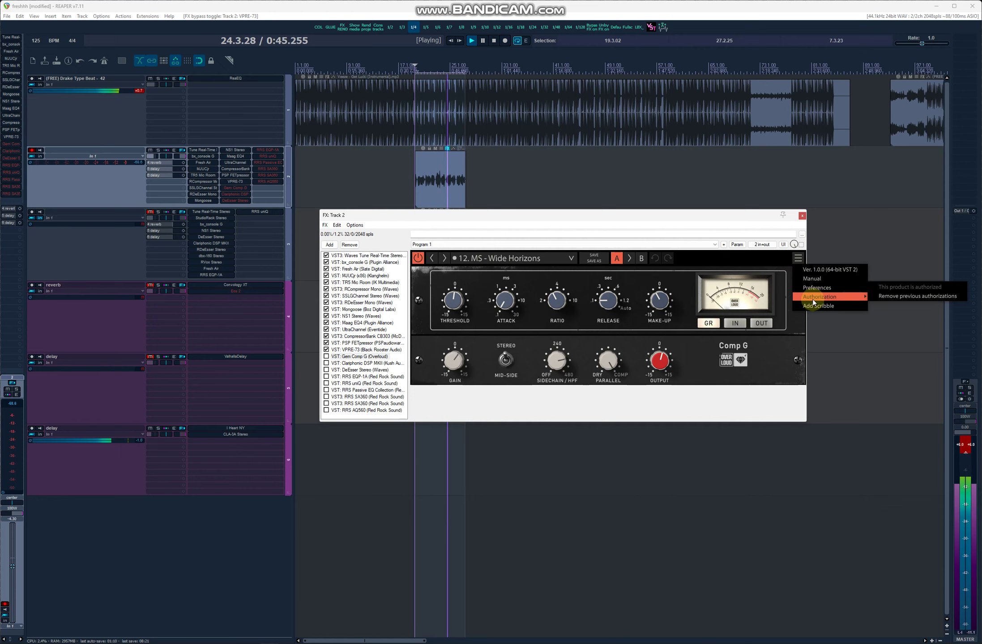
left_click(327, 358)
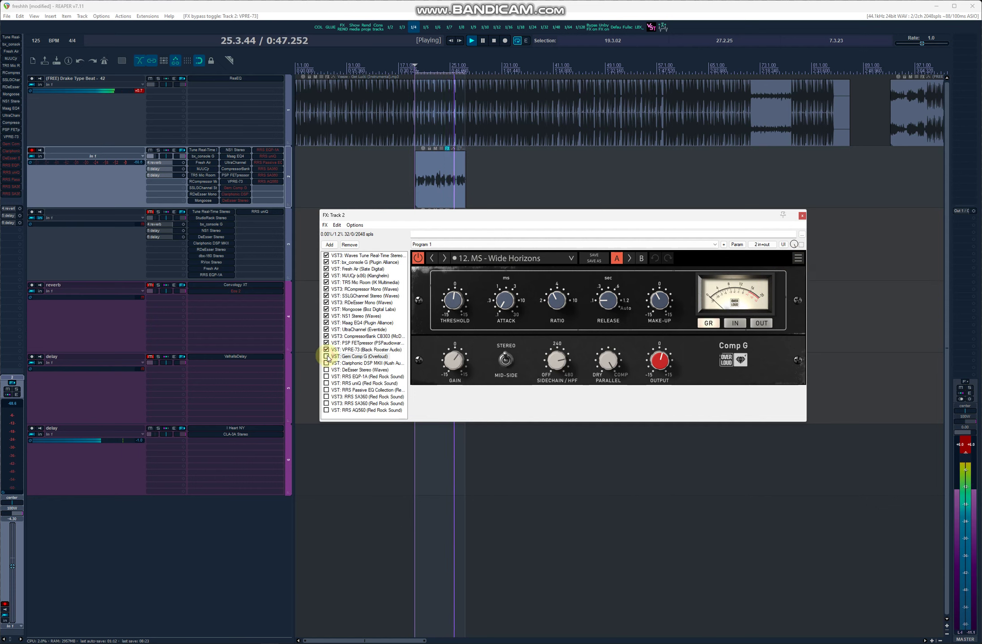
left_click(327, 357)
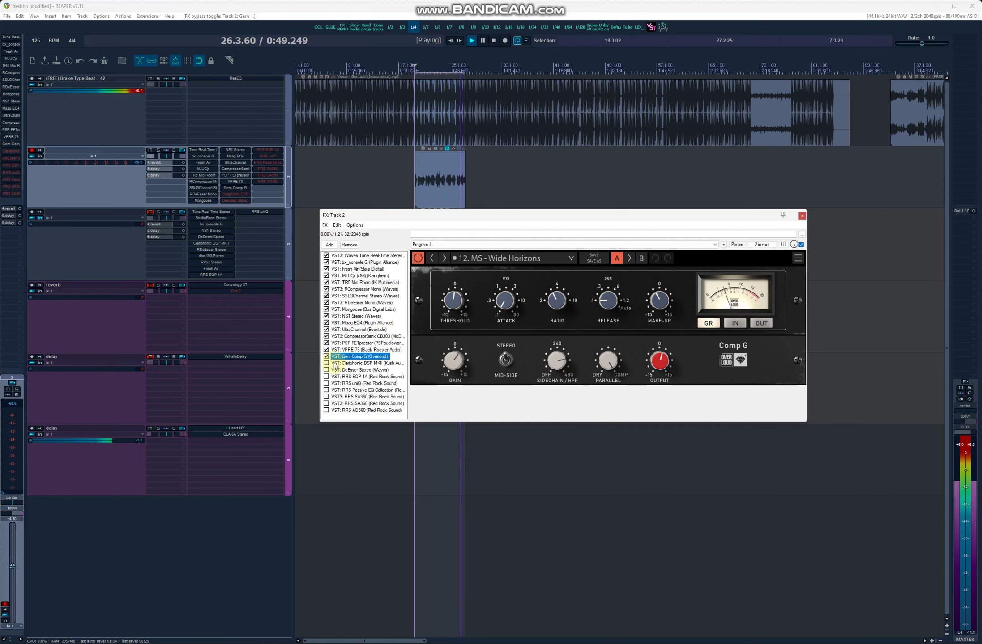
Enable Clariphonic DSP MKII and Waves DeEsser Stereo in track 2's FX chain
left_click(331, 362)
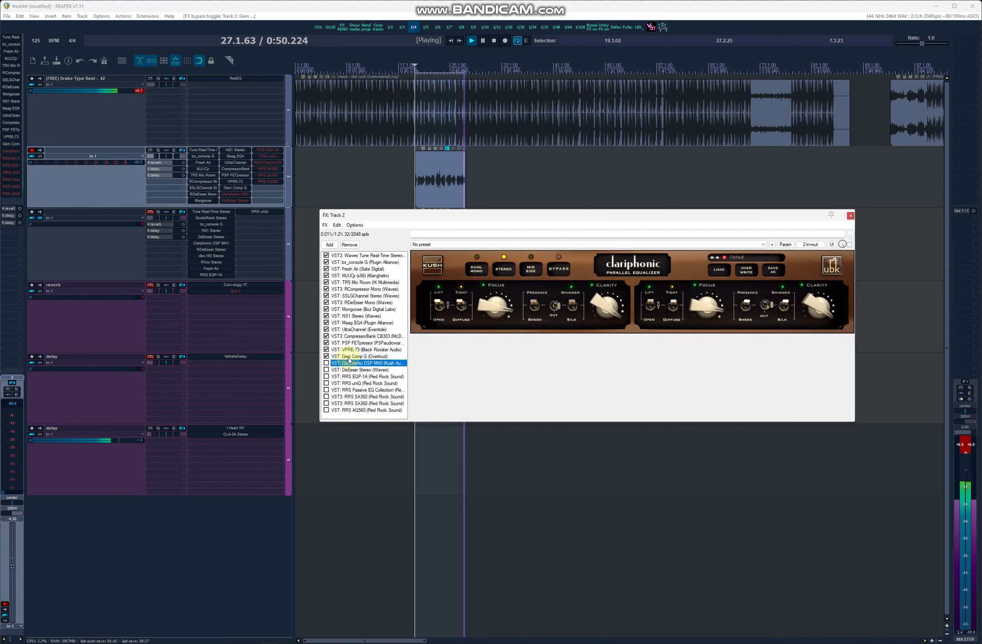
left_click(335, 371)
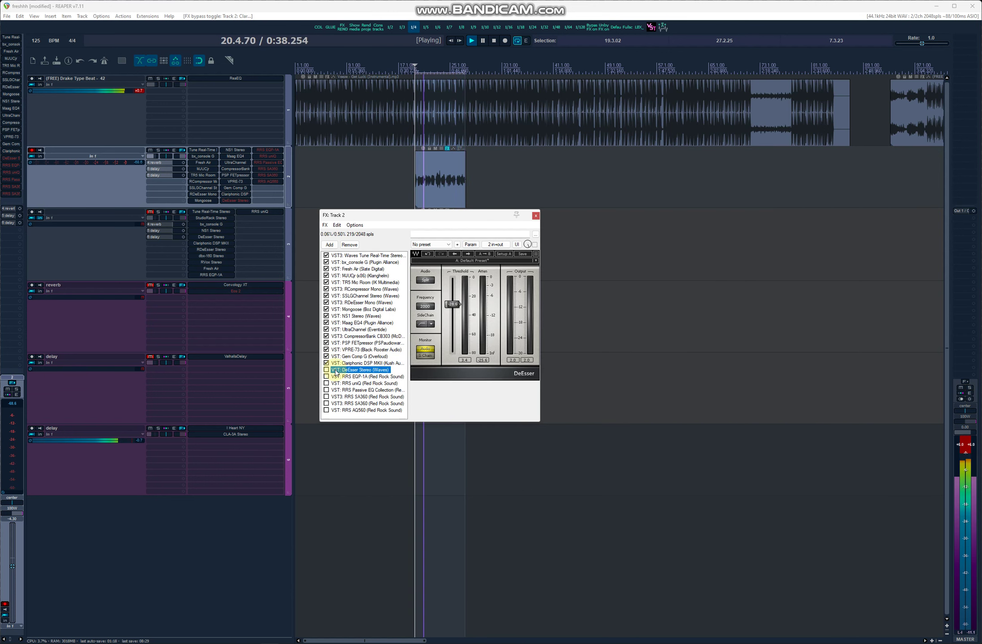
left_click(338, 366)
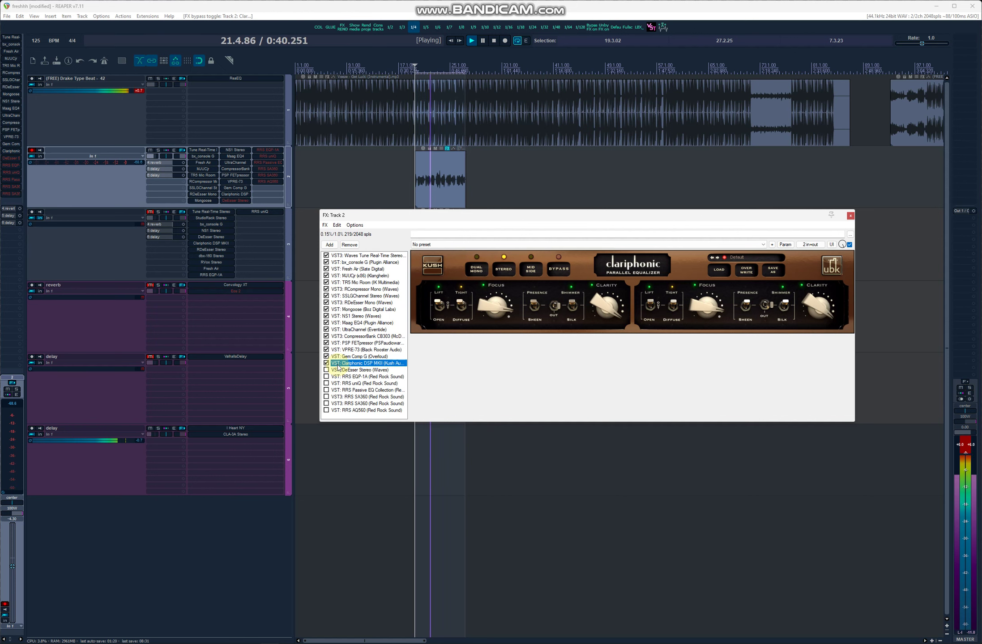
left_click(327, 370)
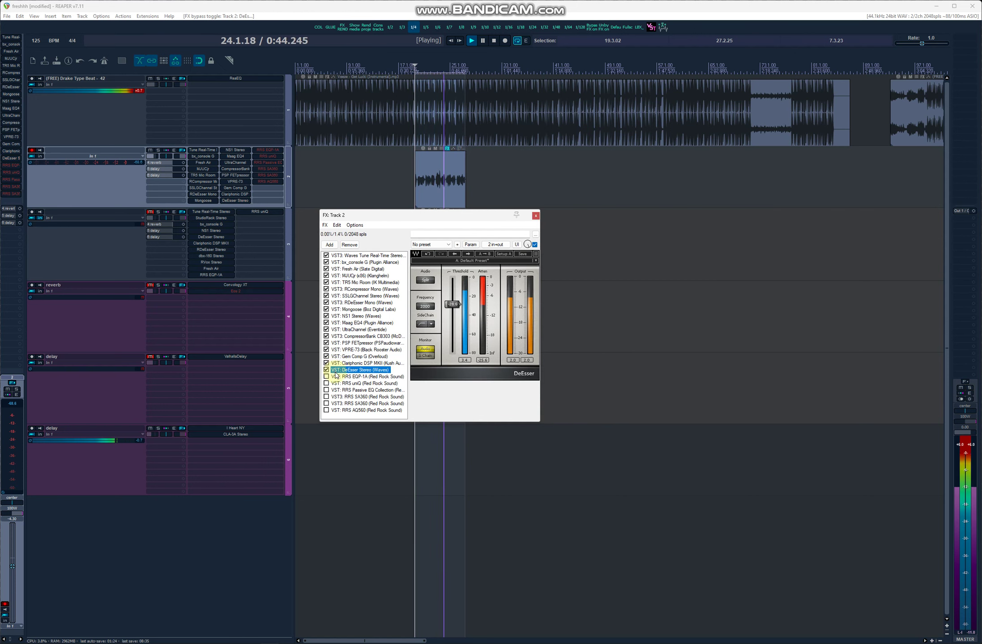
Bypass the beat track's FX and enable RRS EQP-1A and RRS uniQ in track 2's chain
left_click(183, 79)
left_click(327, 377)
left_click(343, 377)
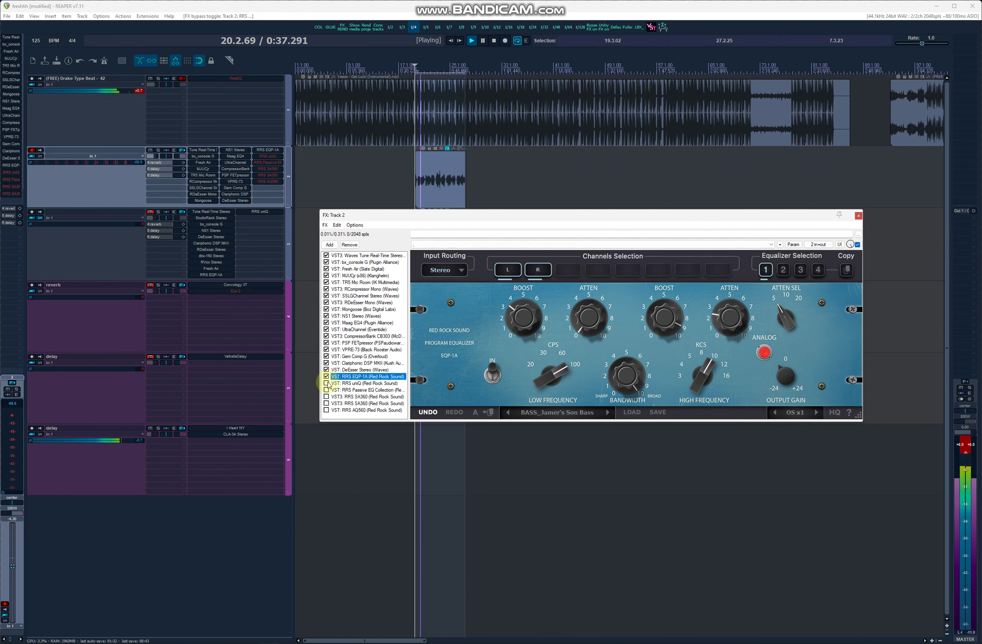
left_click(326, 383)
left_click(345, 384)
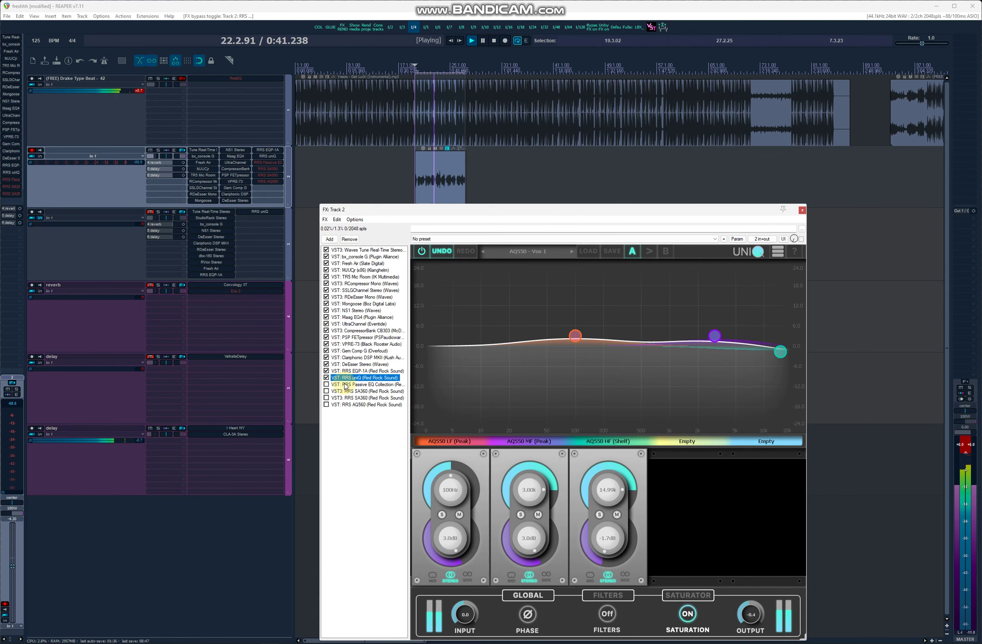
Enable RRS Passive EQ Collection on track 2 and close its FX chain window
left_click(331, 385)
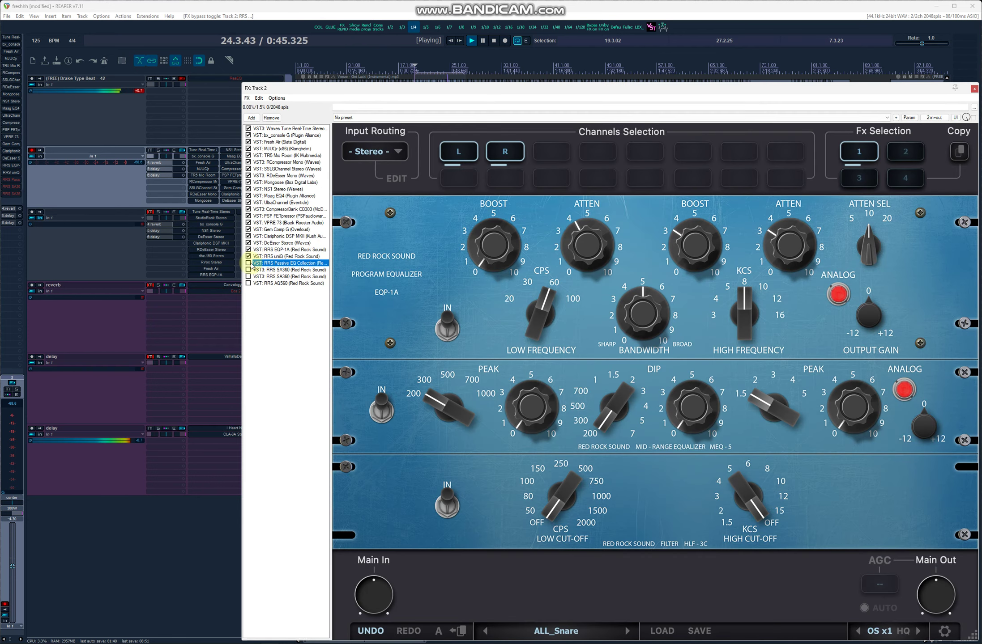
left_click_drag(421, 90, 311, 62)
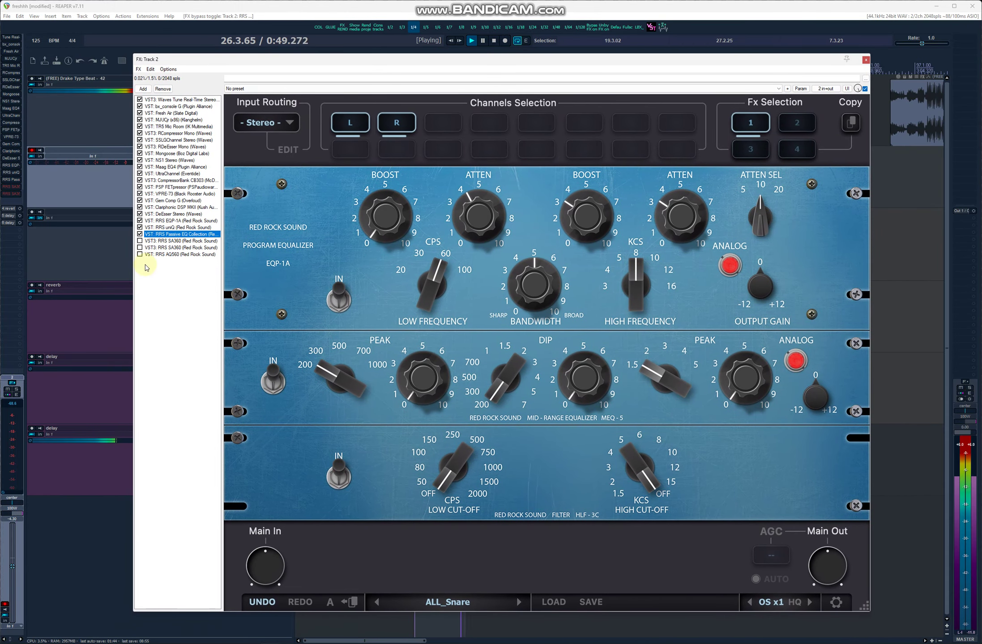
left_click(866, 60)
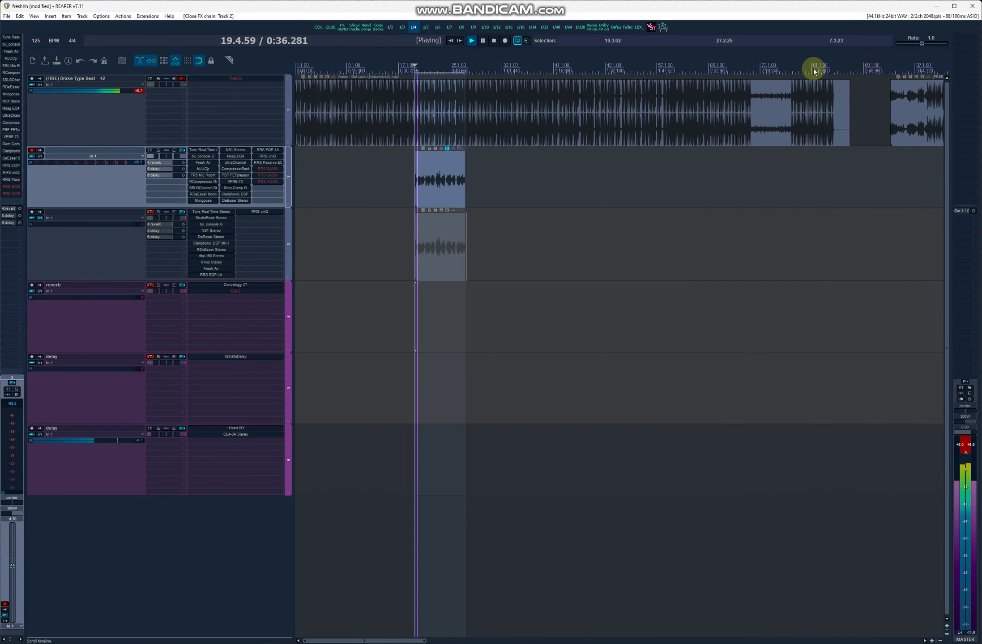
Unmute the reverb track and the first delay track
left_click(149, 285)
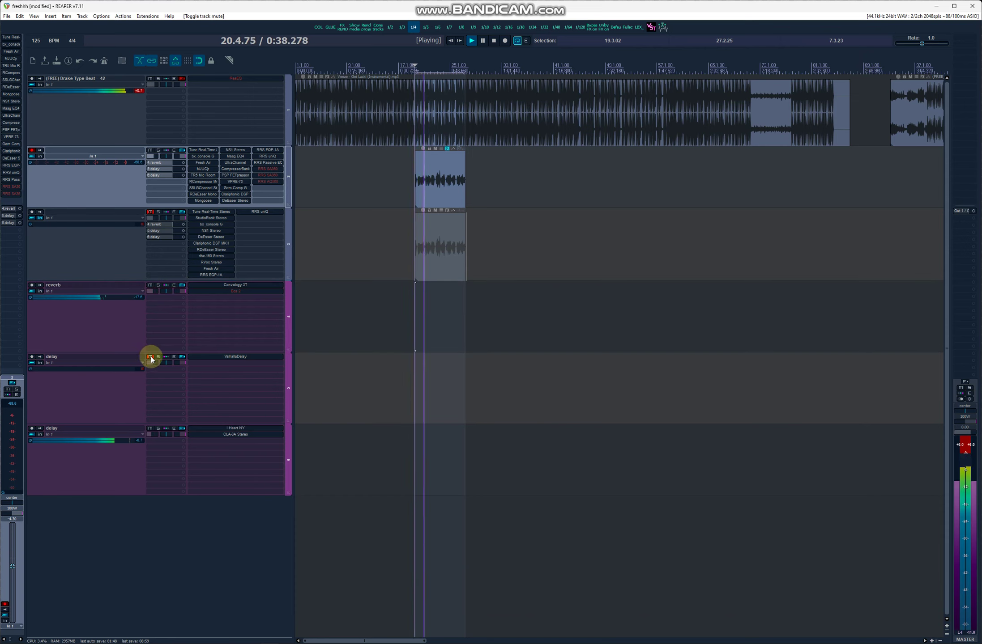
left_click(150, 356)
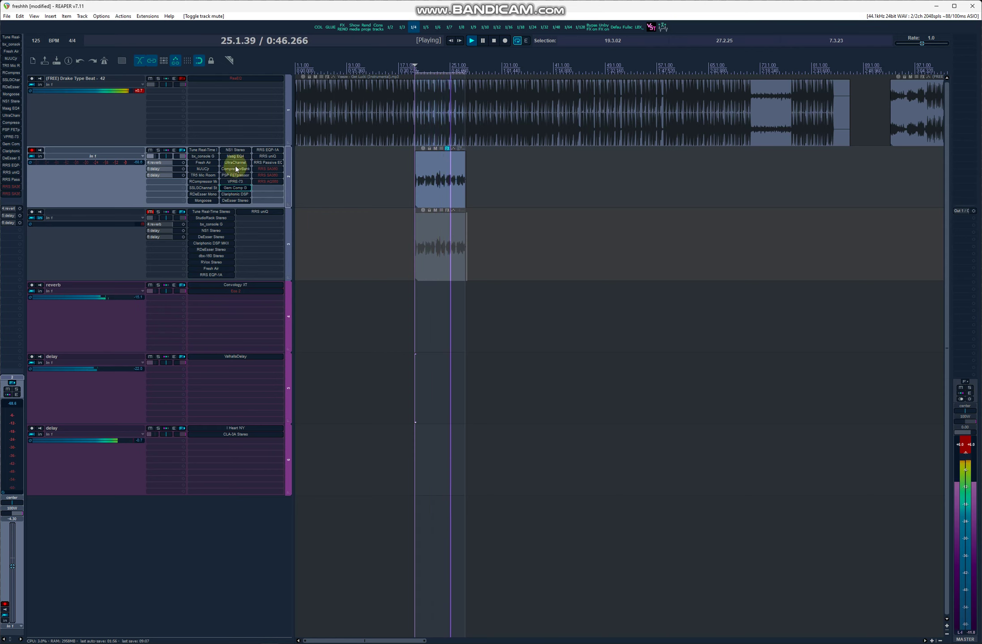
Reopen track 2's FX chain and bypass the plugins from PSP FETpressor through RRS Passive EQ Collection
left_click(181, 150)
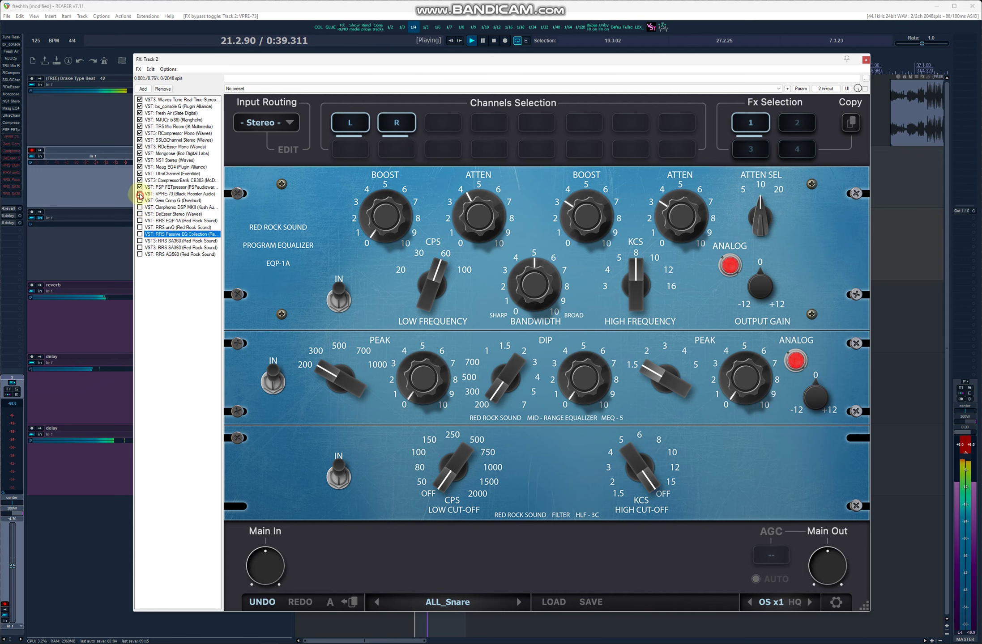
left_click(139, 173)
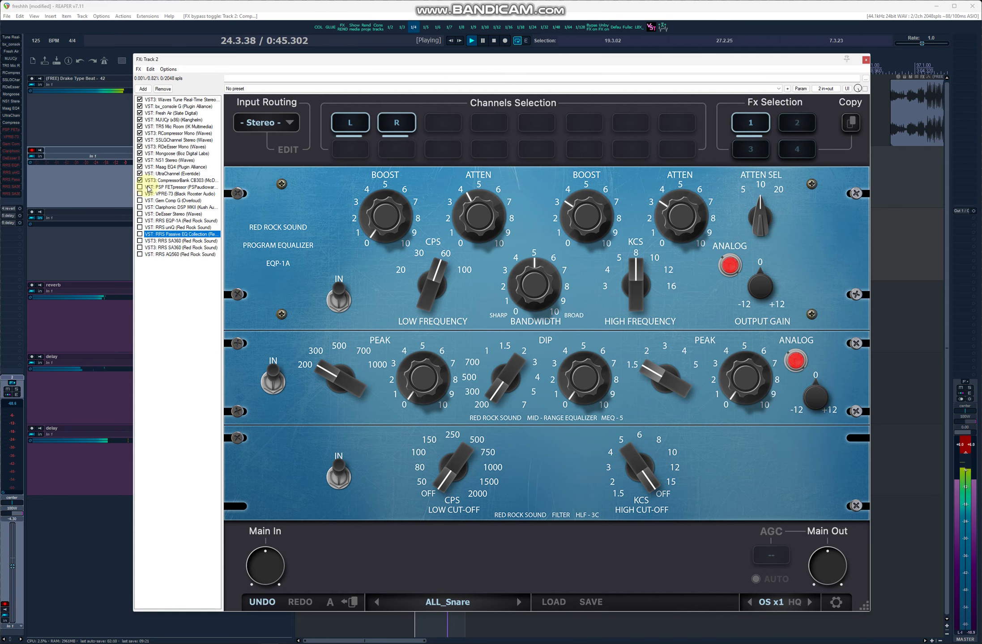
Switch PSP FETpressor, VPRE-73, Gem Comp G and Clariphonic DSP MKII back on in order, auditioning them with reverb and delay
left_click(140, 187)
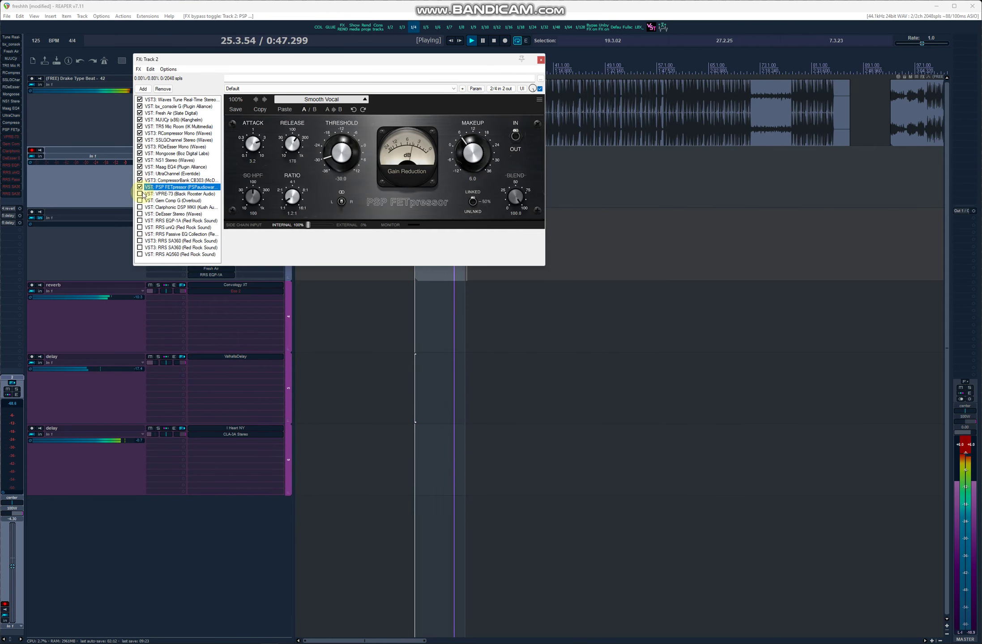
left_click(140, 193)
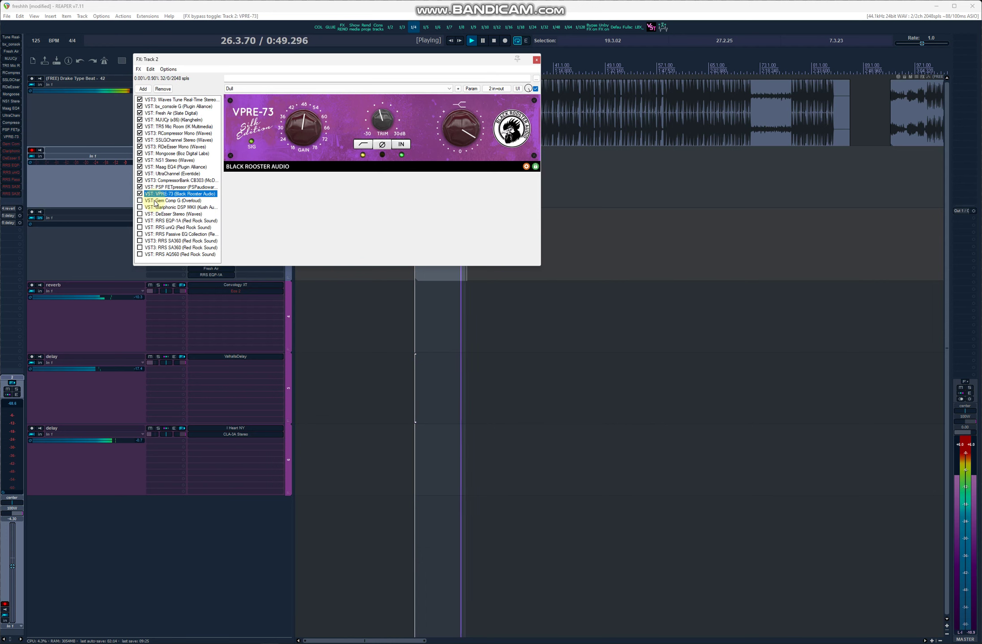
left_click(150, 201)
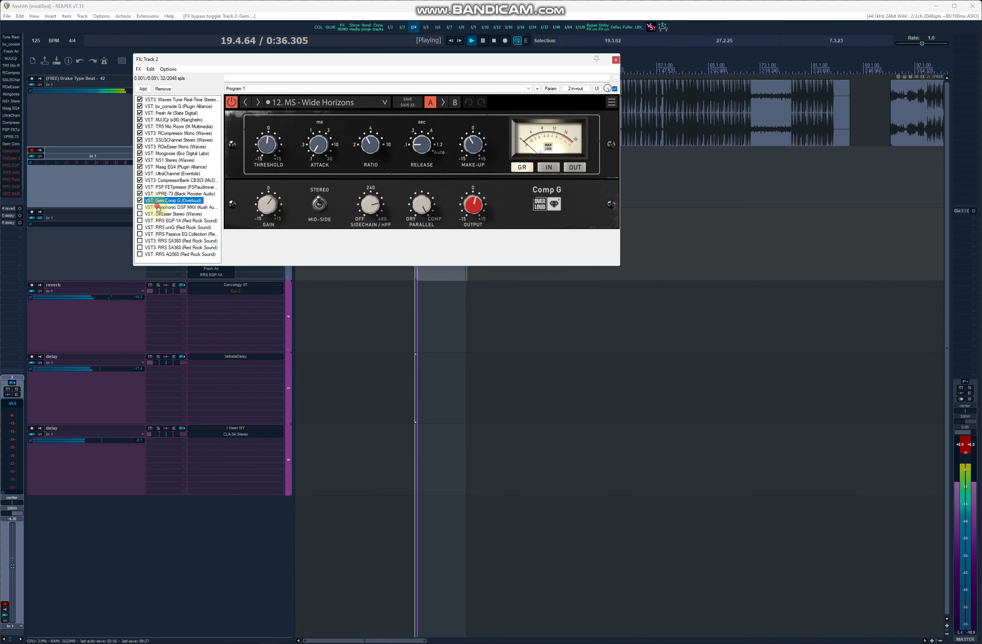
left_click(140, 207)
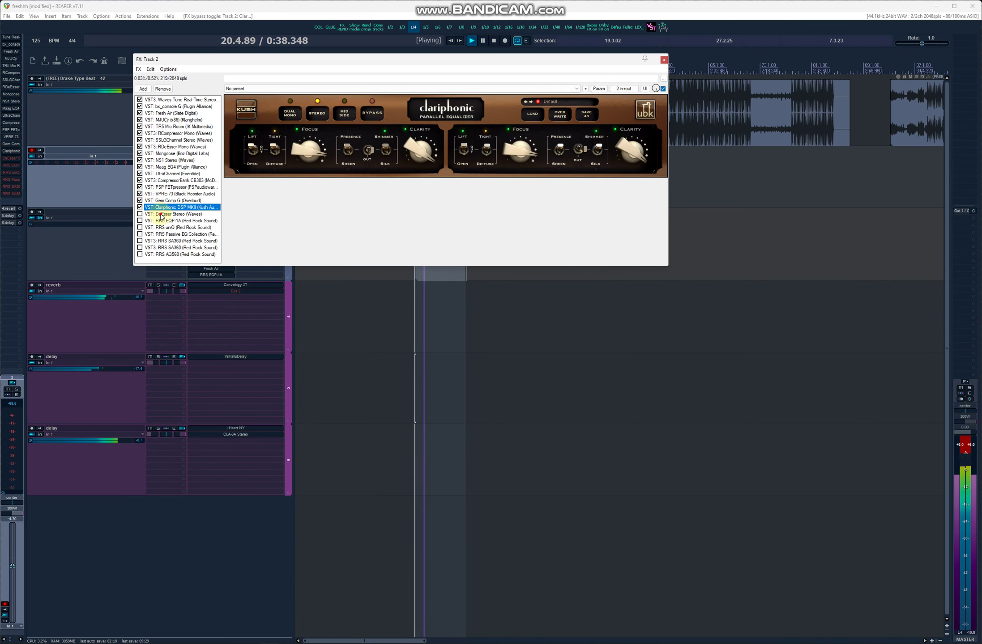
Switch DeEsser Stereo, RRS EQP-1A, RRS uniQ and RRS Passive EQ Collection back on in order, auditioning each one
left_click(162, 215)
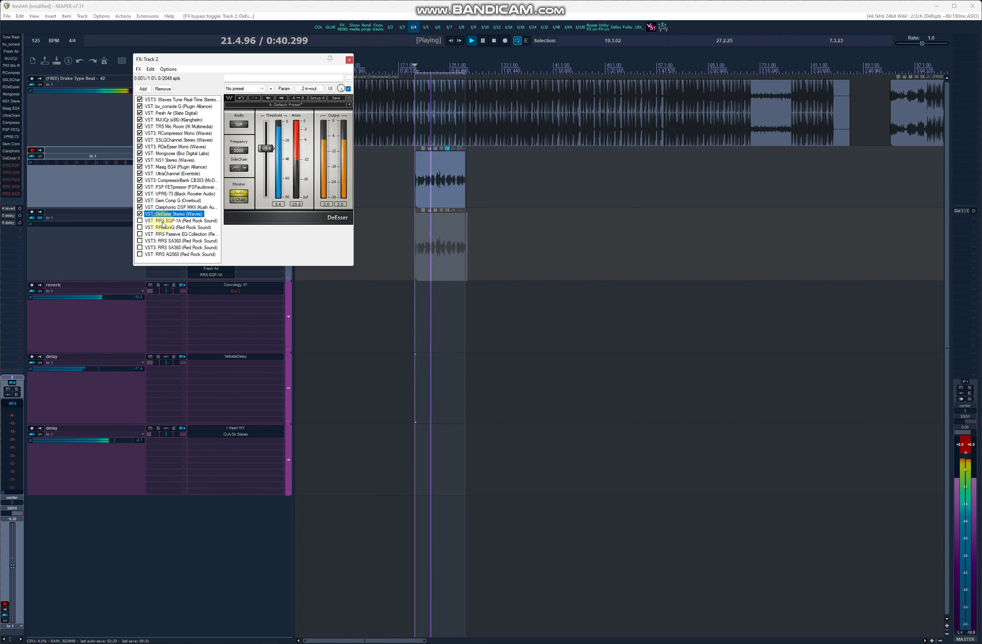
left_click(151, 221)
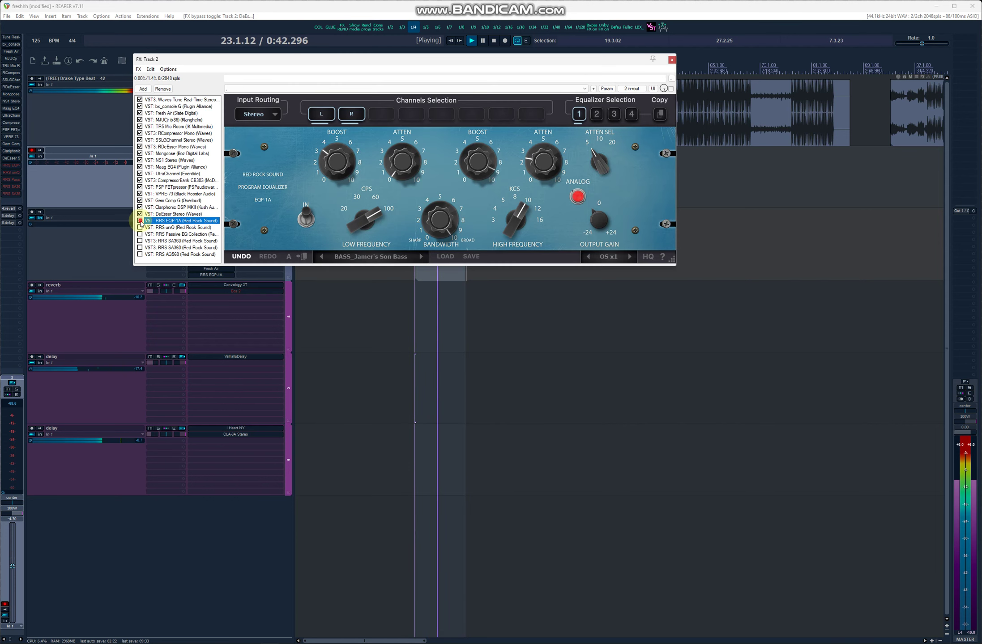
left_click(164, 229)
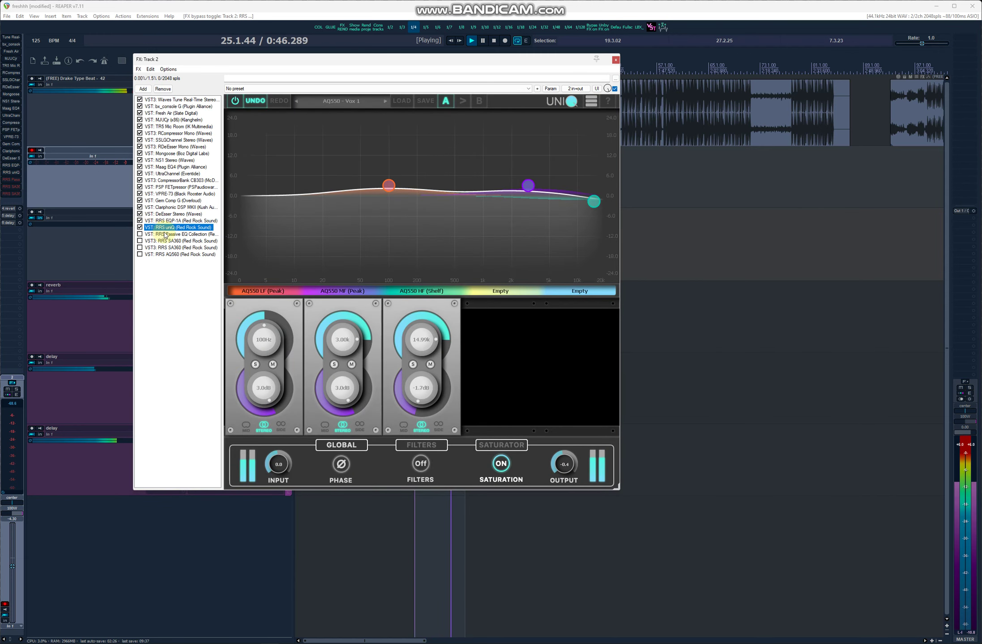
left_click(163, 234)
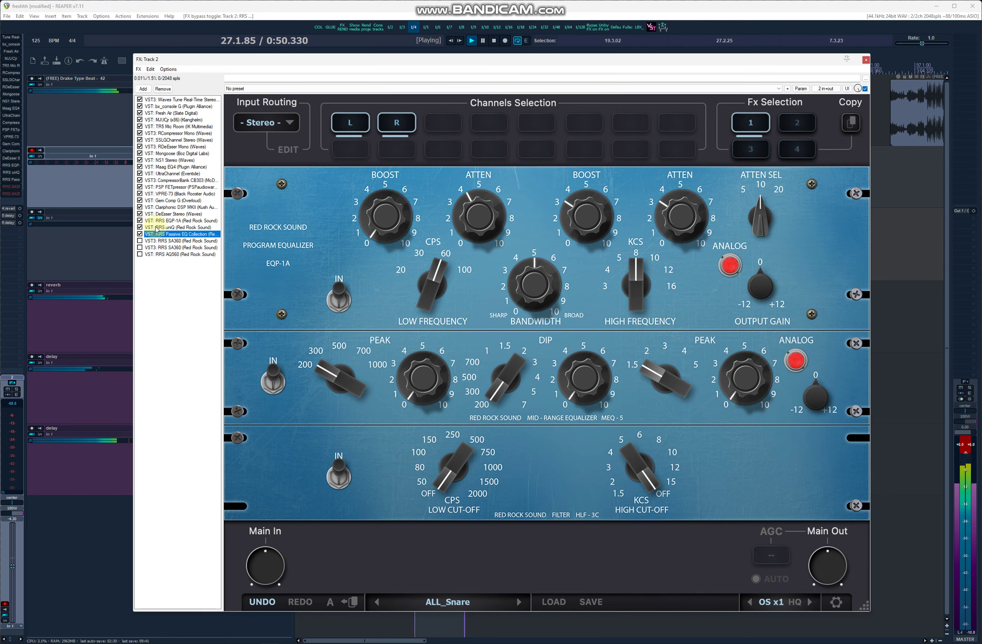
Audition the two RRS SA360 equalizers on and off, view RRS AQ560's settings, and close track 2's FX chain
left_click(184, 255)
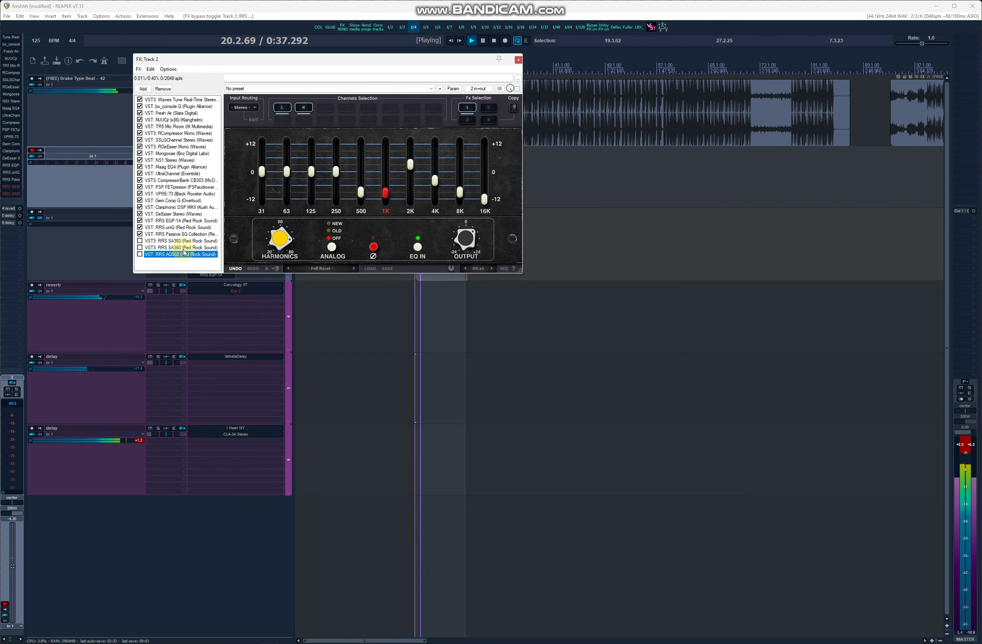
left_click(178, 242)
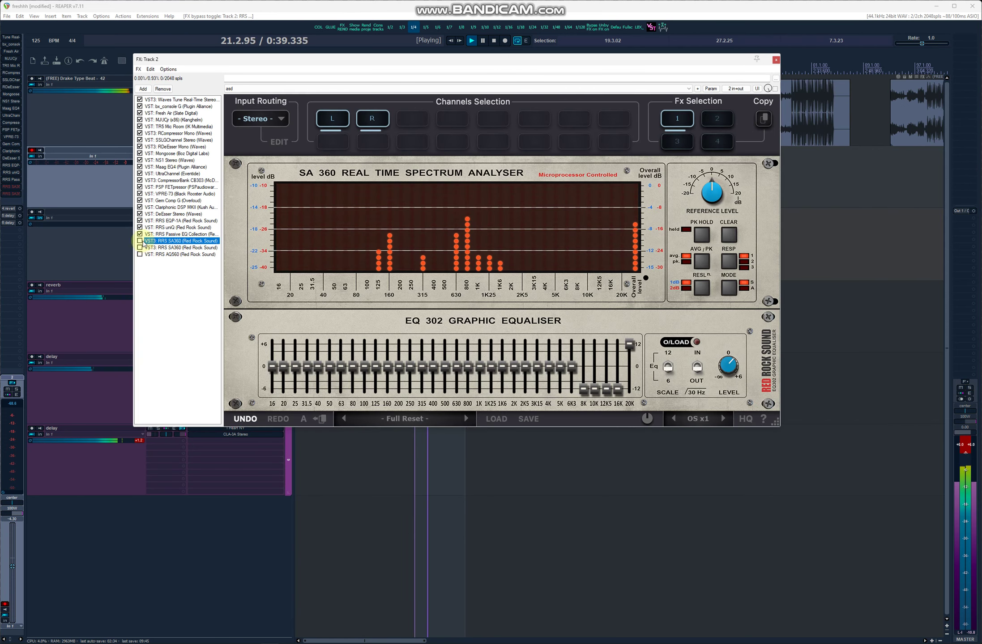
left_click(140, 241)
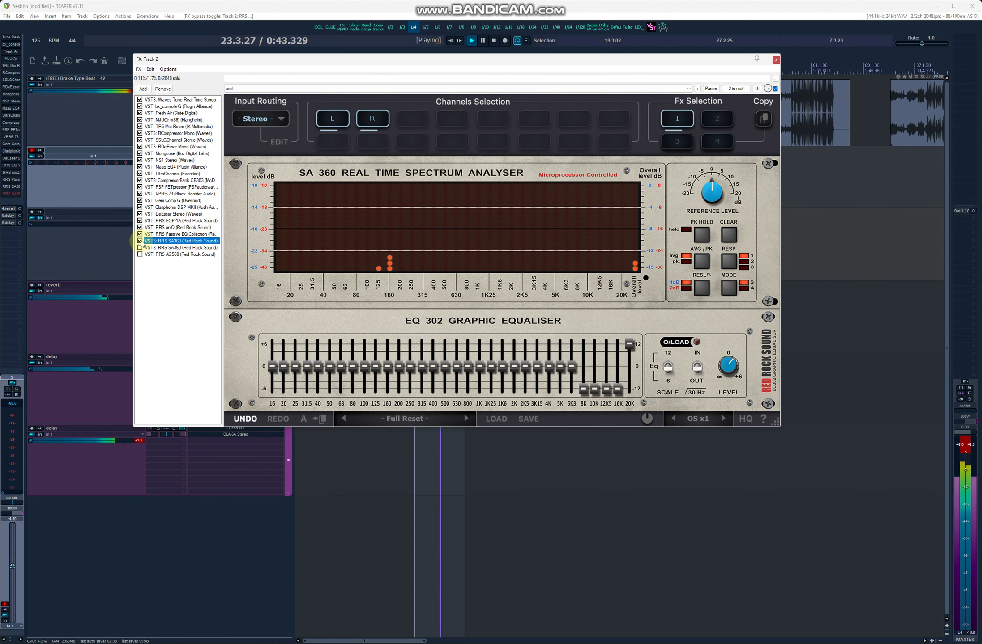
left_click(140, 241)
left_click(143, 249)
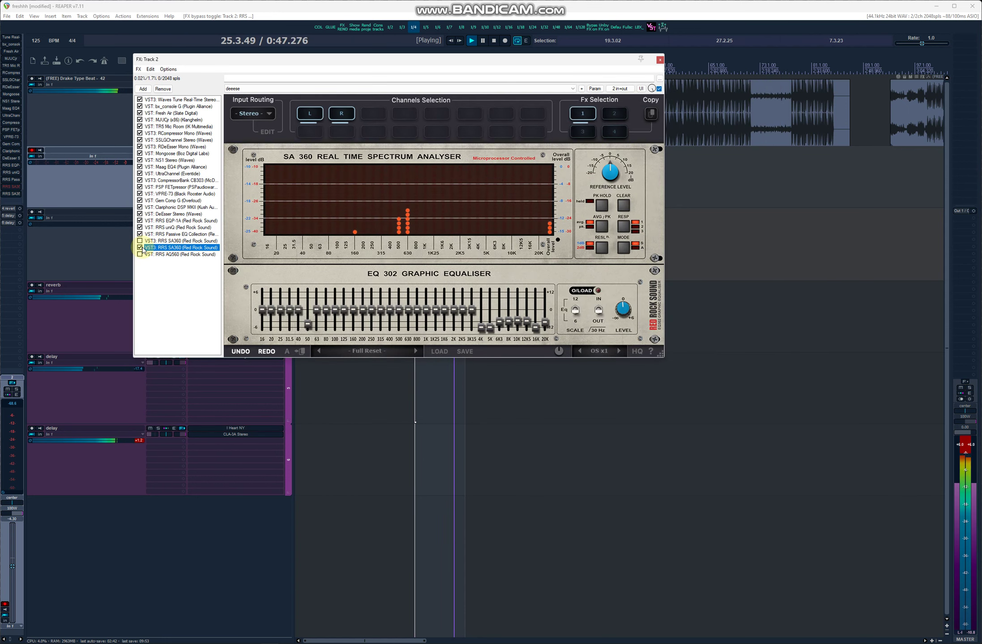
left_click(141, 247)
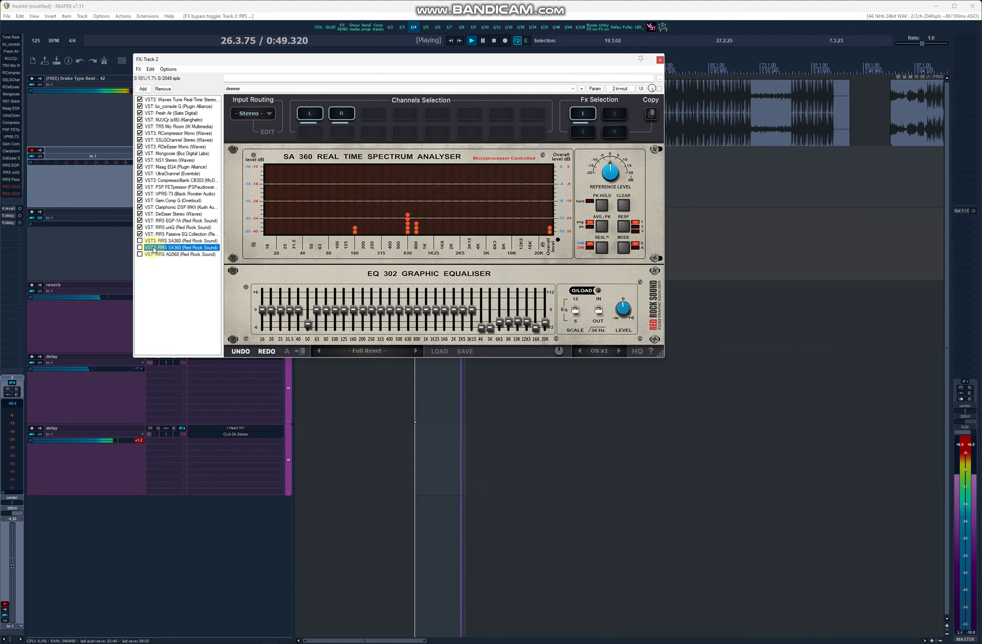
left_click(142, 254)
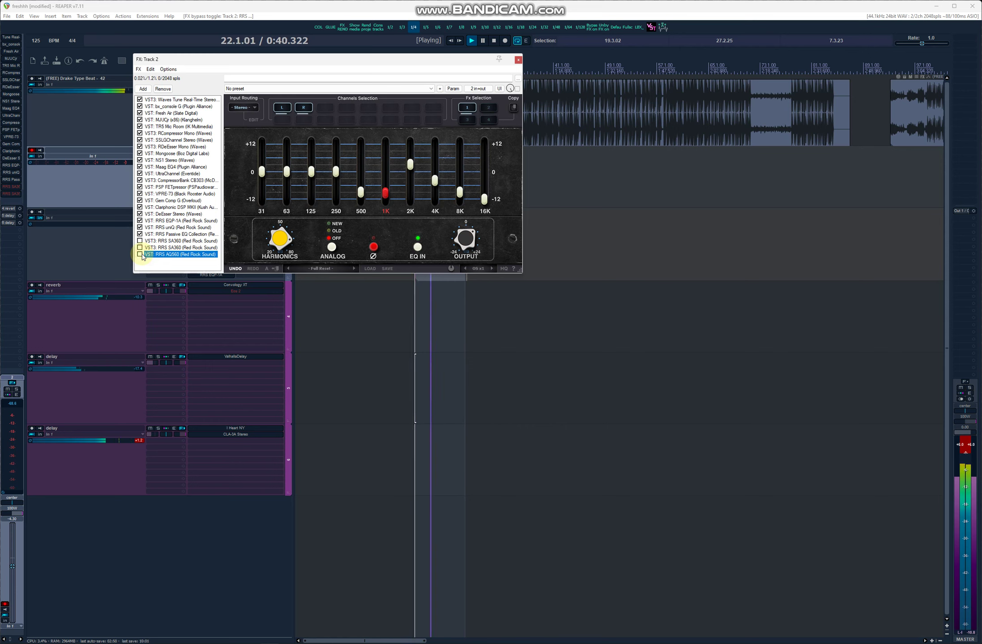
left_click(518, 60)
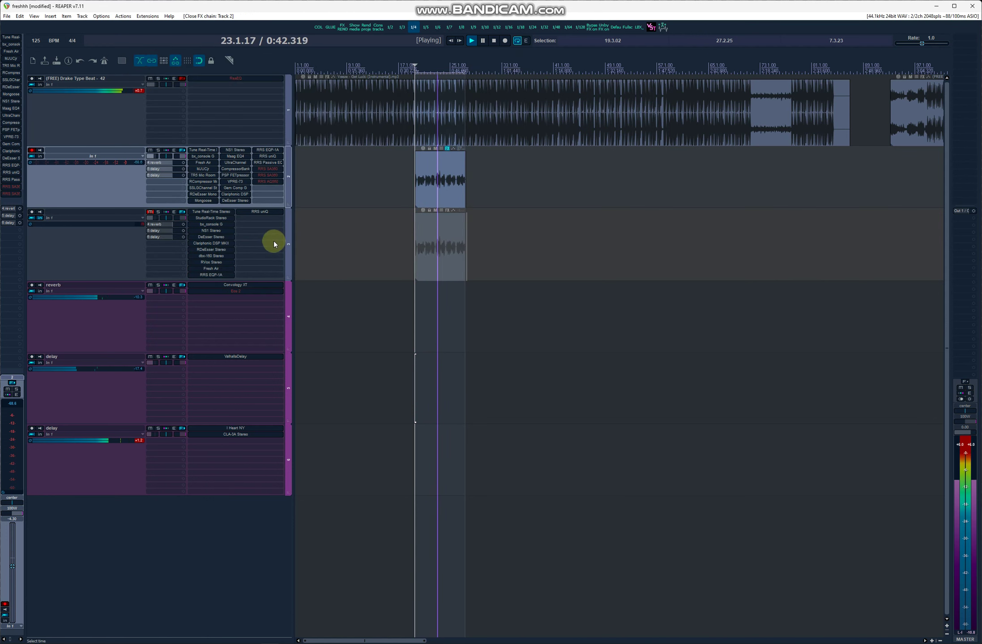
Swap the audible vocal by muting track 2, bypassing its FX chain and unmuting track 3
left_click(150, 150)
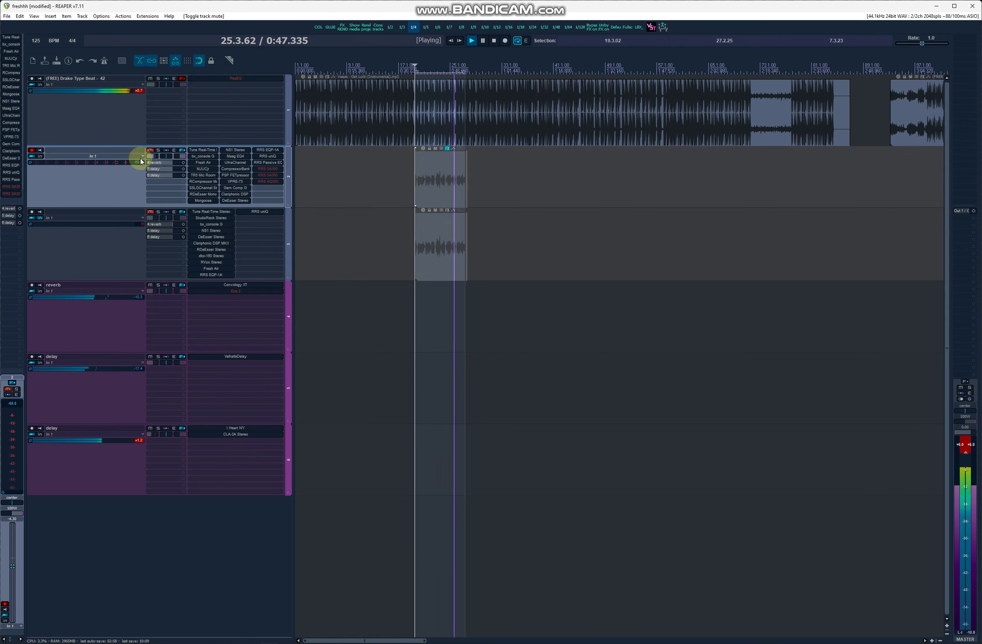
left_click(182, 150)
left_click(154, 212)
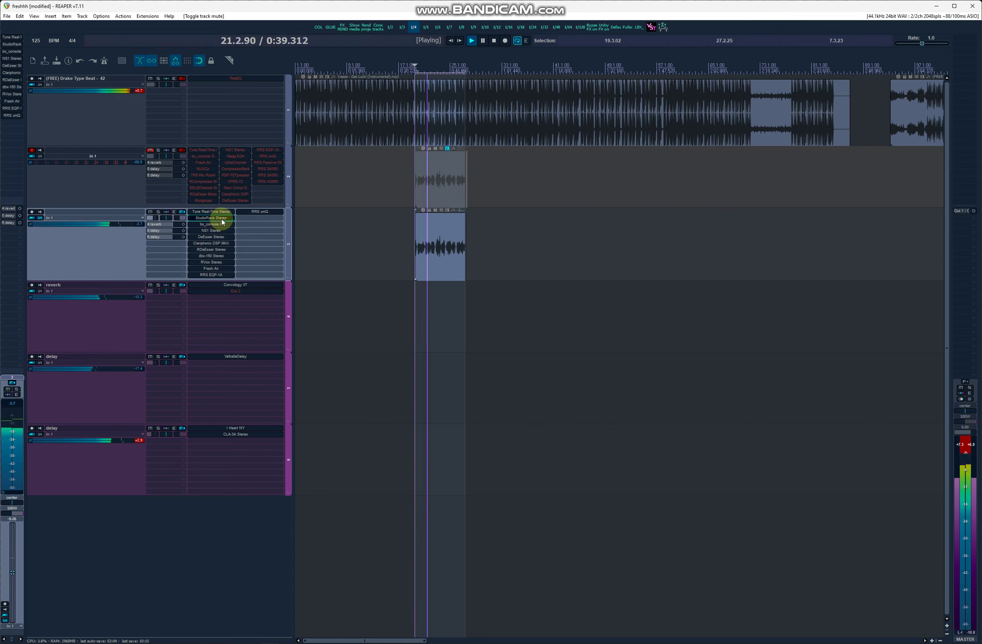
Open track 3's FX chain at Waves Tune Real-Time, move its window clear of the tracks, and bypass every plugin after Waves Tune
left_click(181, 212)
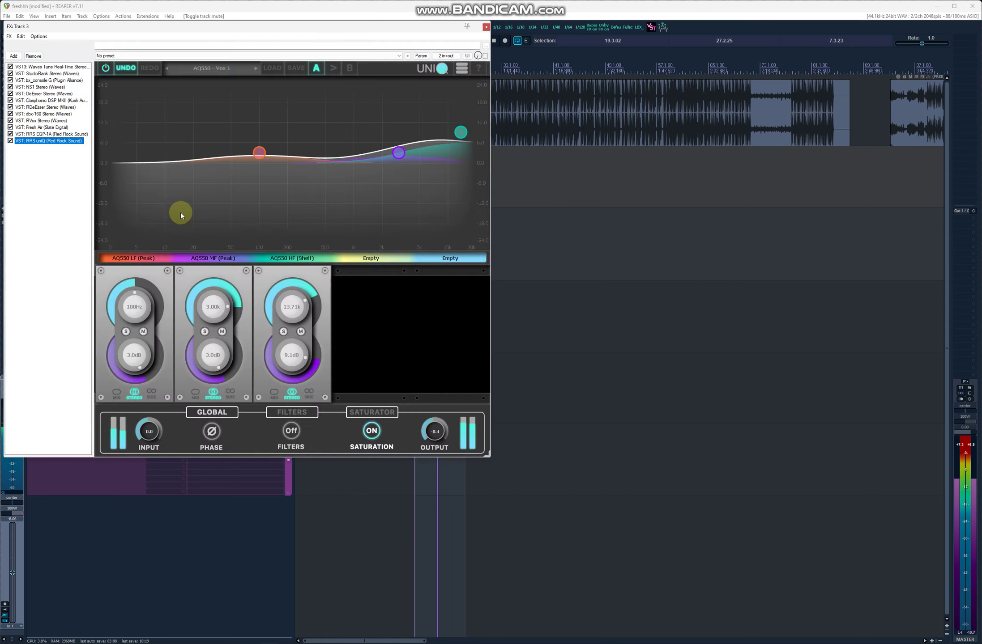
left_click(43, 67)
left_click_drag(66, 32, 385, 233)
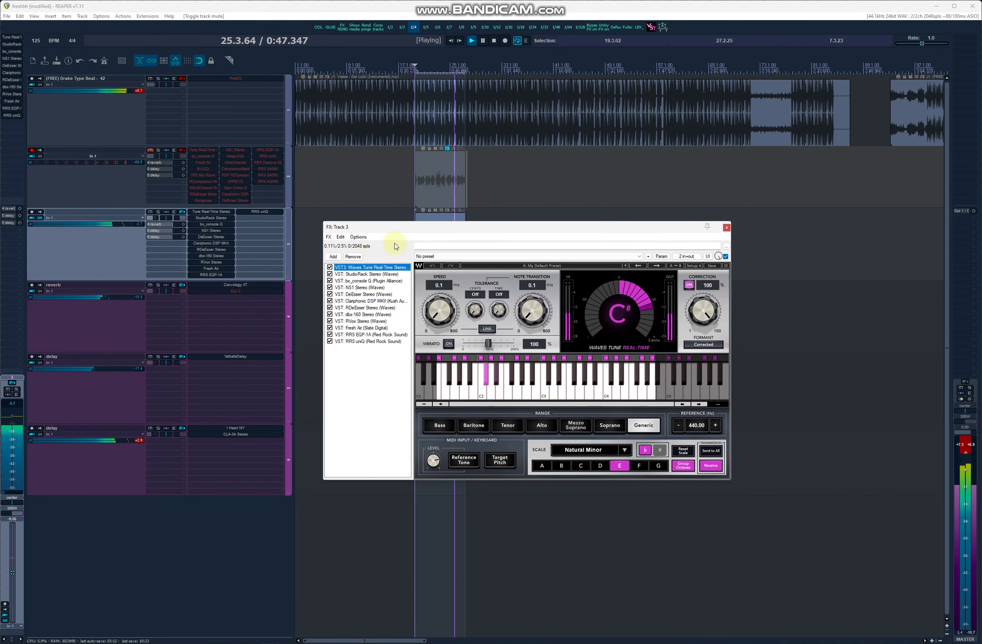
left_click(330, 274)
left_click(333, 281)
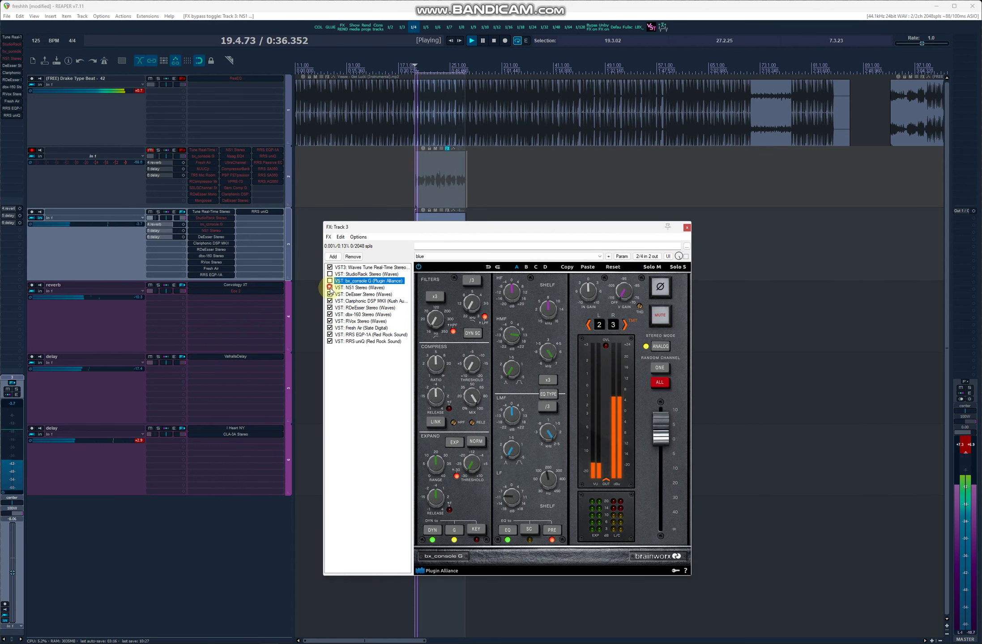
left_click(330, 321)
left_click(330, 329)
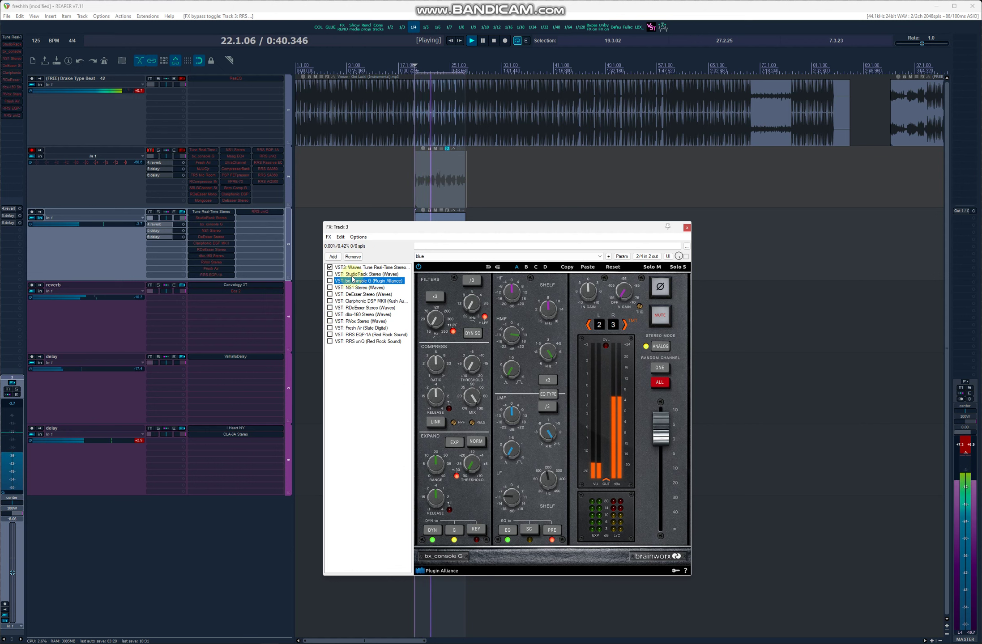
Switch StudioRack, bx_console G, NS1 and DeEsser back on in order on track 3, auditioning and viewing each one
left_click(353, 274)
left_click(329, 274)
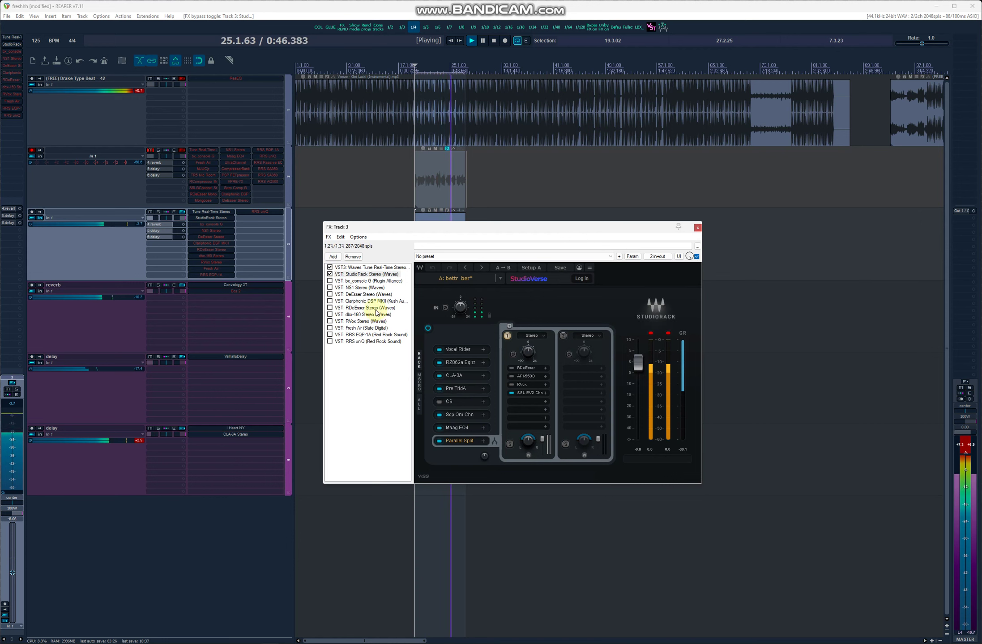
left_click(371, 281)
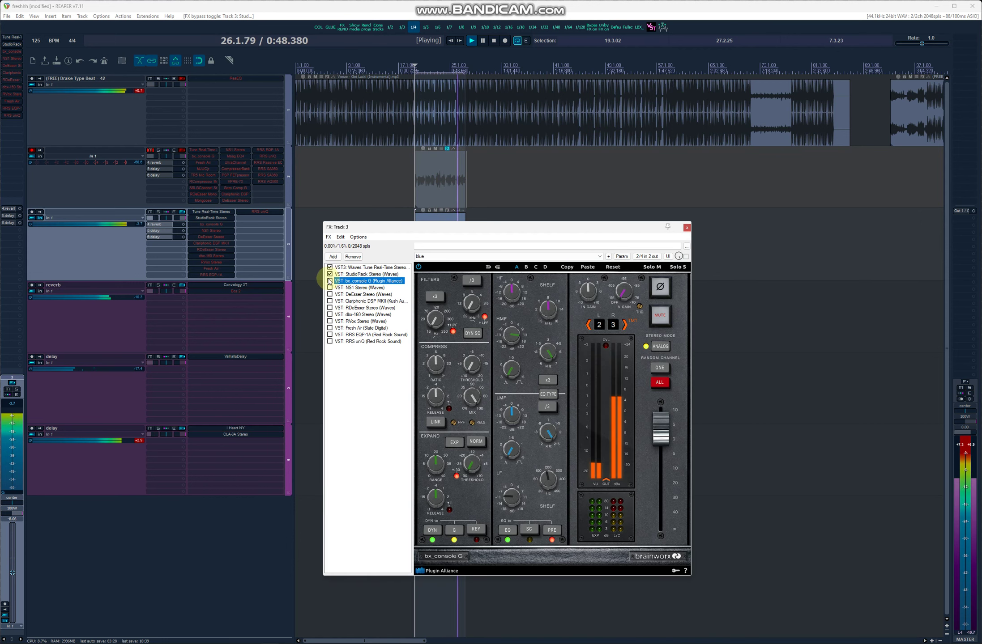
left_click(329, 281)
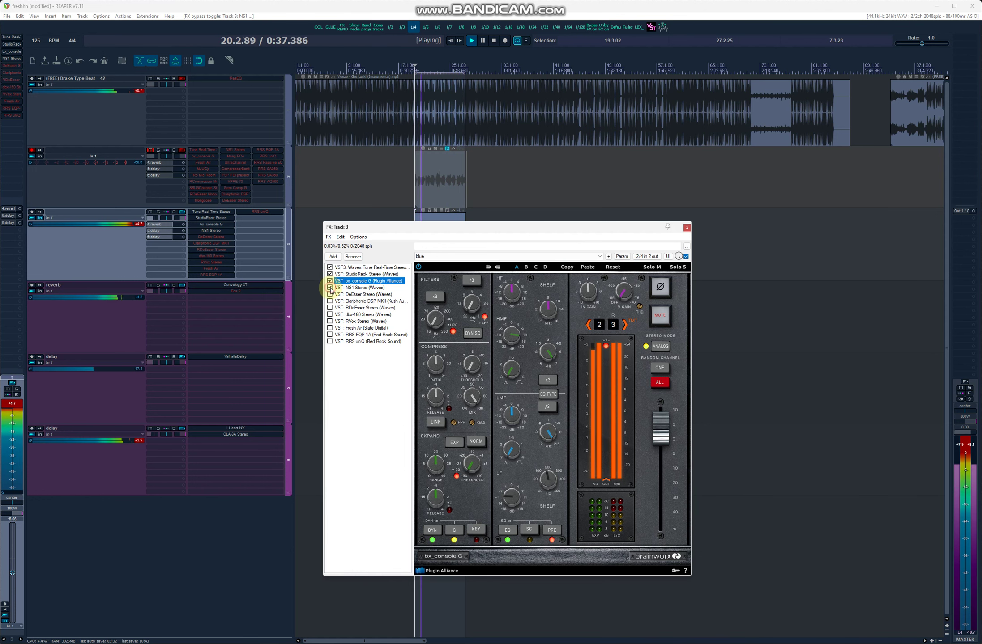
left_click(339, 288)
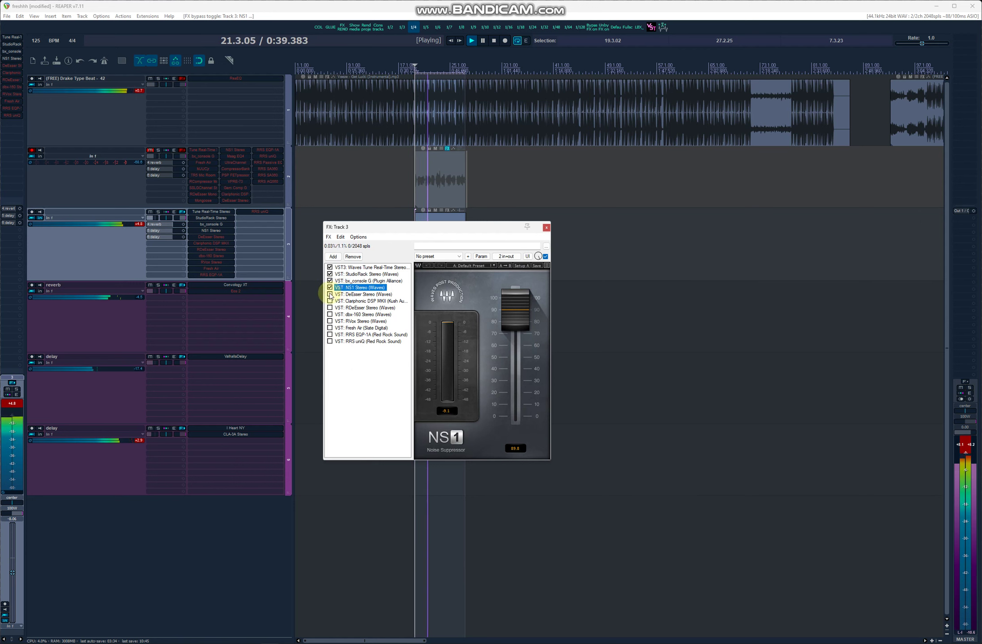
left_click(340, 296)
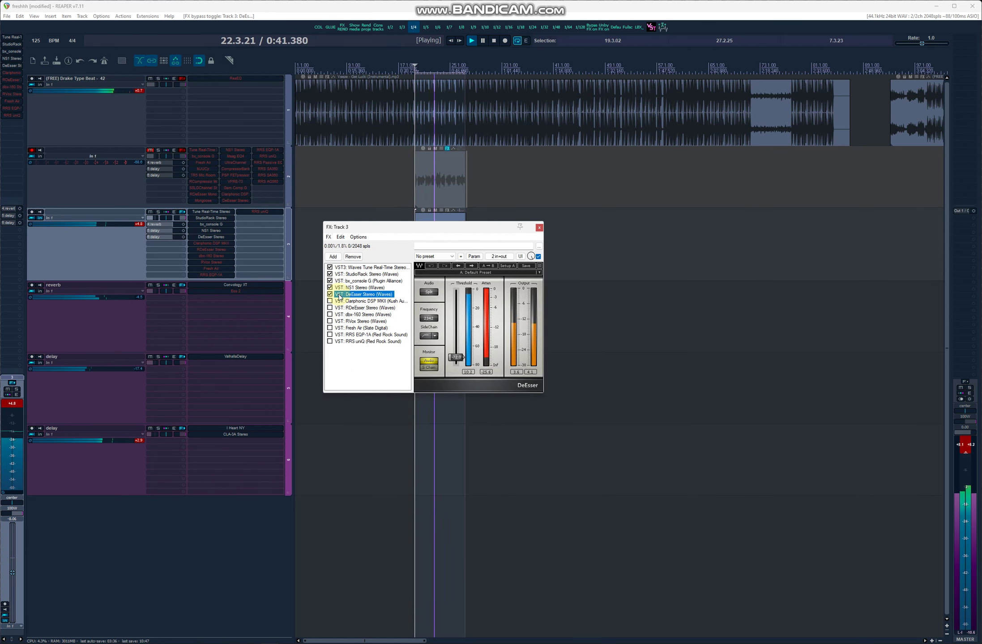
Switch Clariphonic DSP MKII, RDeEsser and dbx-160 back on in order on track 3 and view their settings
left_click(330, 301)
left_click(330, 308)
left_click(330, 314)
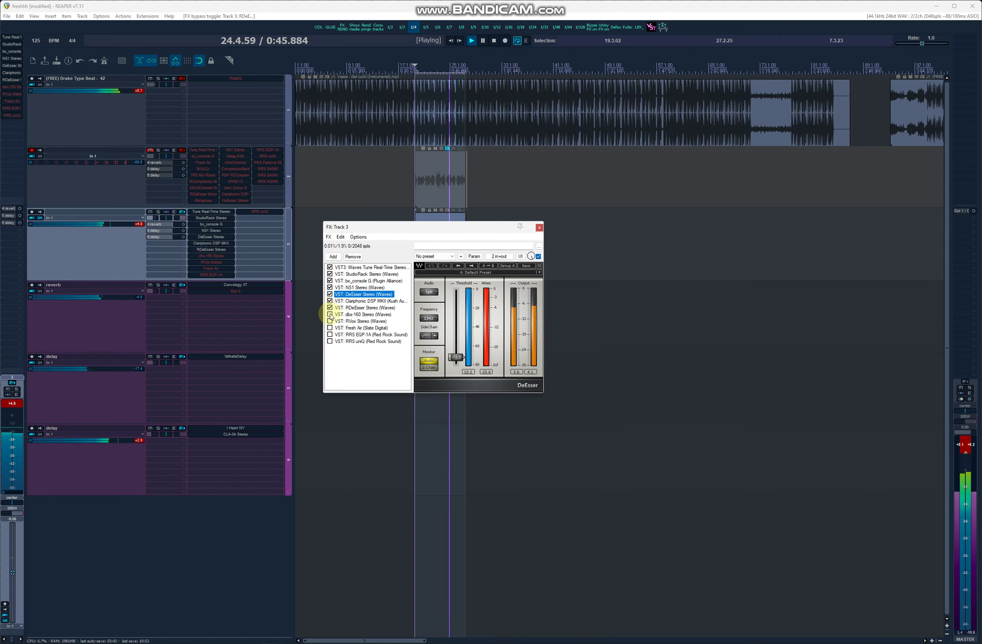
left_click(350, 302)
left_click(352, 308)
left_click(353, 315)
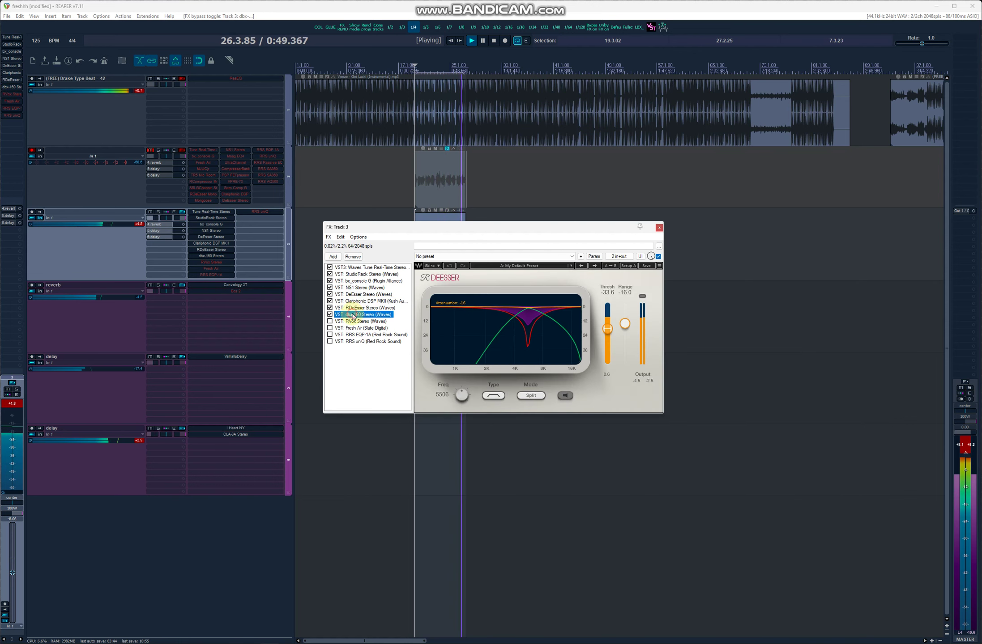
Switch RVox, Fresh Air, RRS EQP-1A and RRS uniQ back on in order, viewing each one, and close track 3's FX chain
left_click(330, 321)
left_click(343, 322)
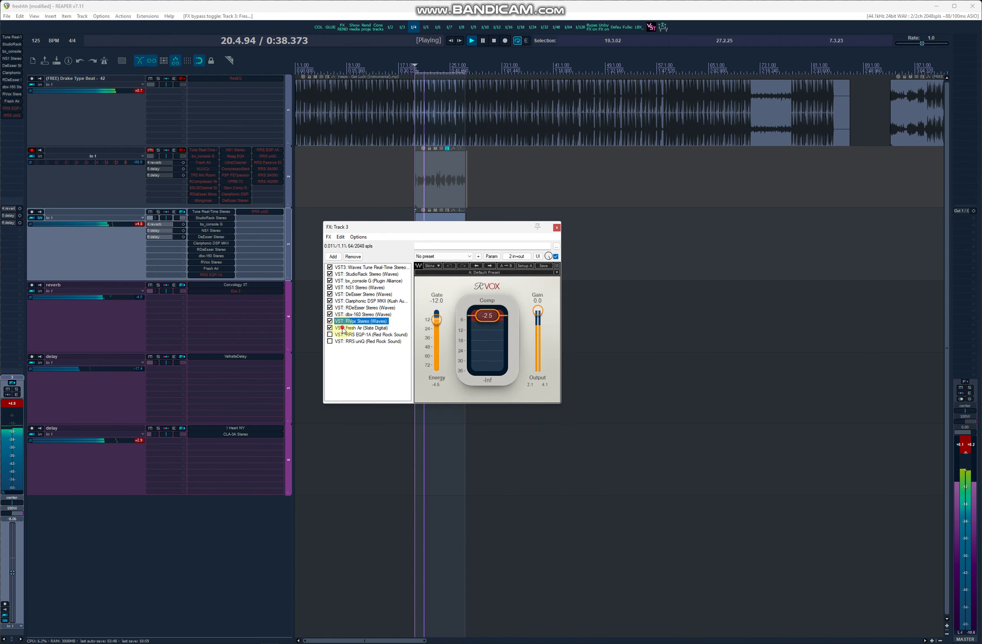
left_click(330, 328)
left_click(340, 328)
left_click(330, 334)
left_click(340, 335)
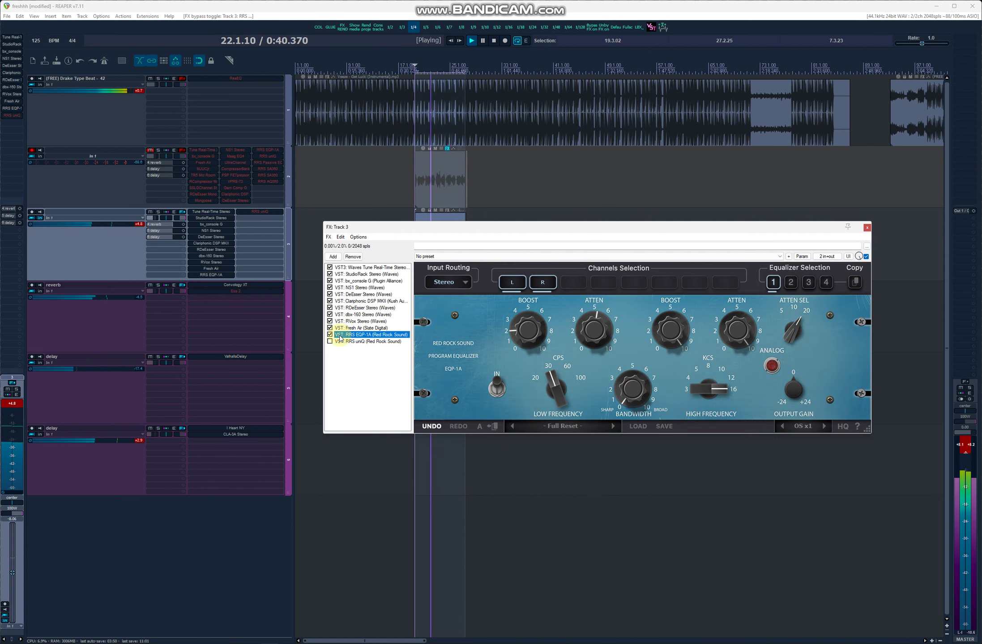
left_click(333, 343)
left_click(343, 341)
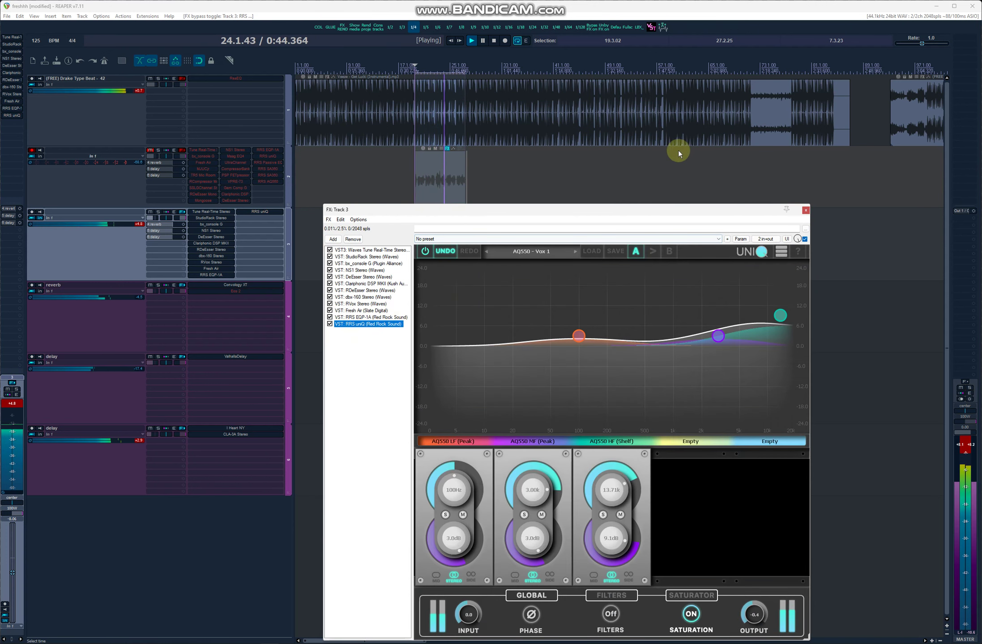
left_click(806, 210)
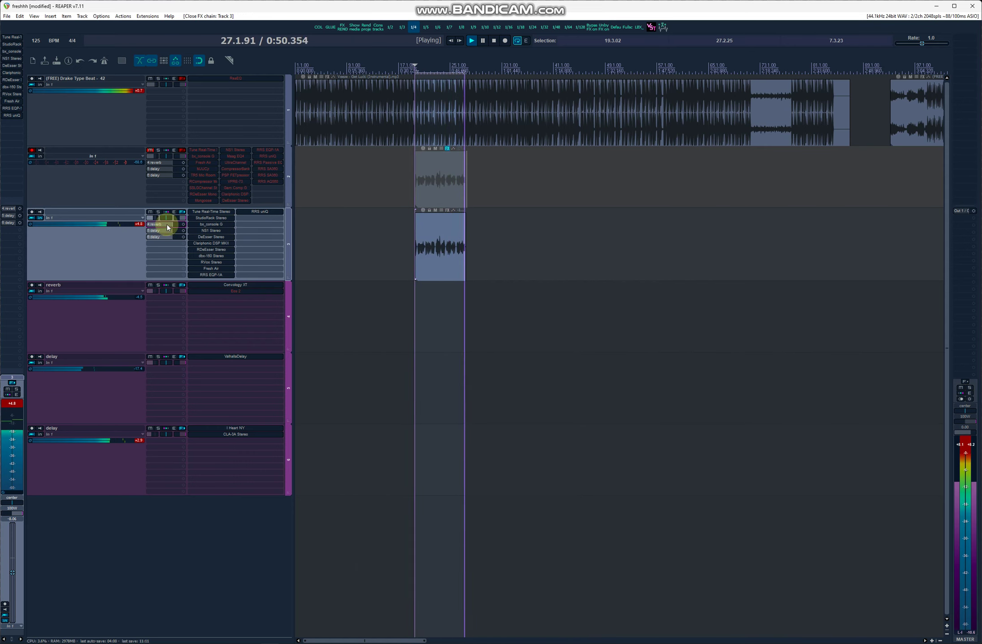
Swap the audible vocal by muting track 3, bypassing its FX chain, and enabling track 2's FX chain and unmuting that track
left_click(151, 212)
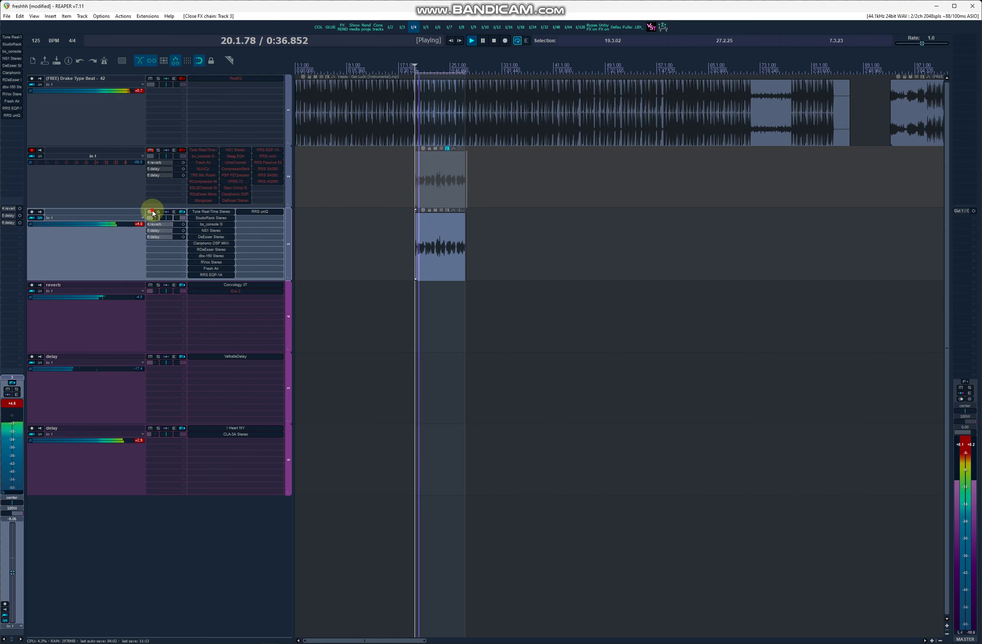
left_click(182, 212)
left_click(183, 150)
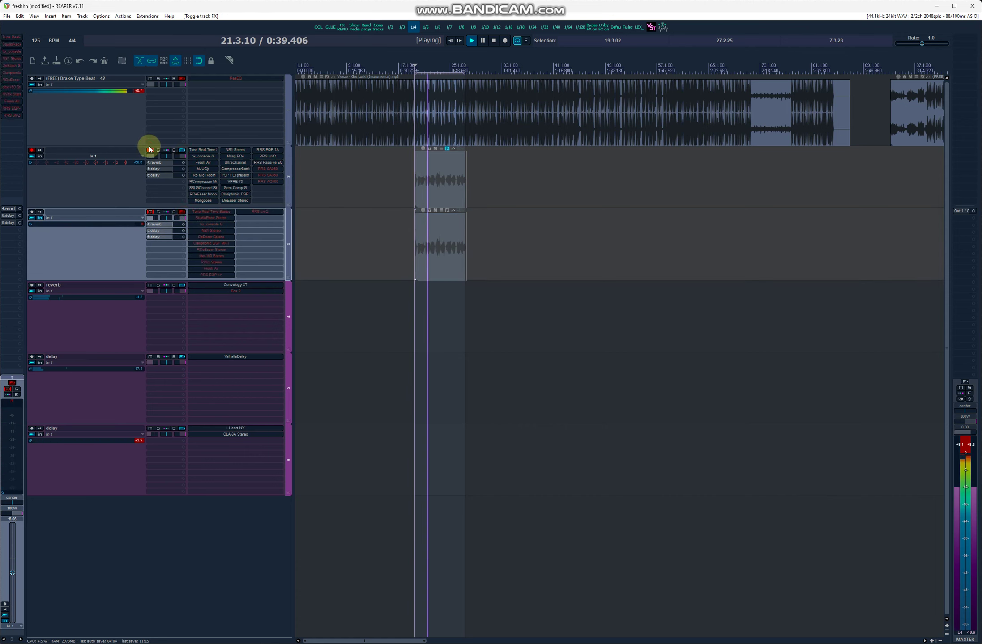
left_click(150, 150)
Compare the mix with the beat track's FX and track 2's vocal FX chain each toggled on and off
left_click(182, 79)
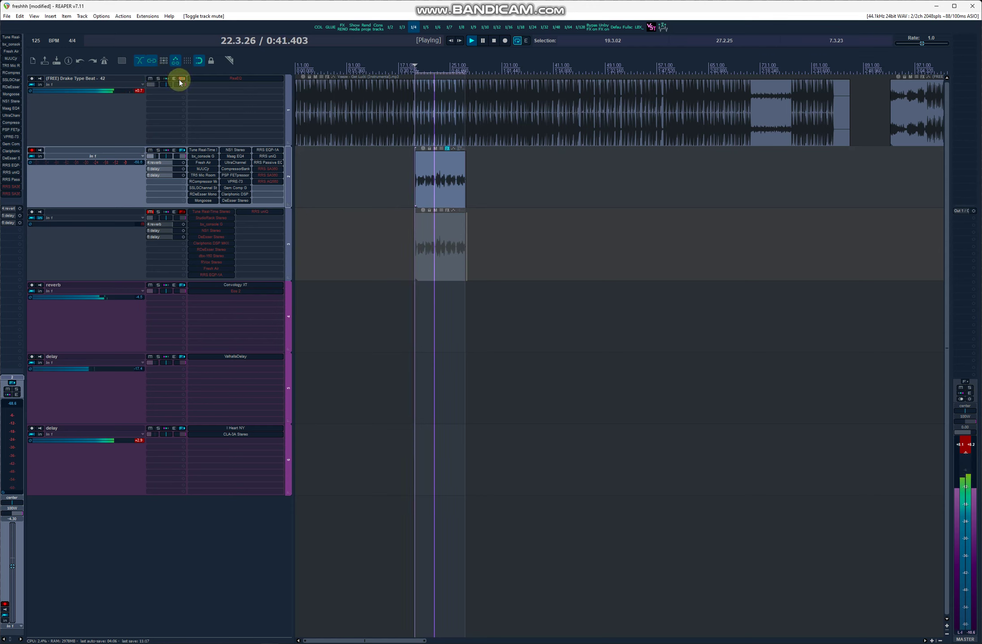
left_click(182, 79)
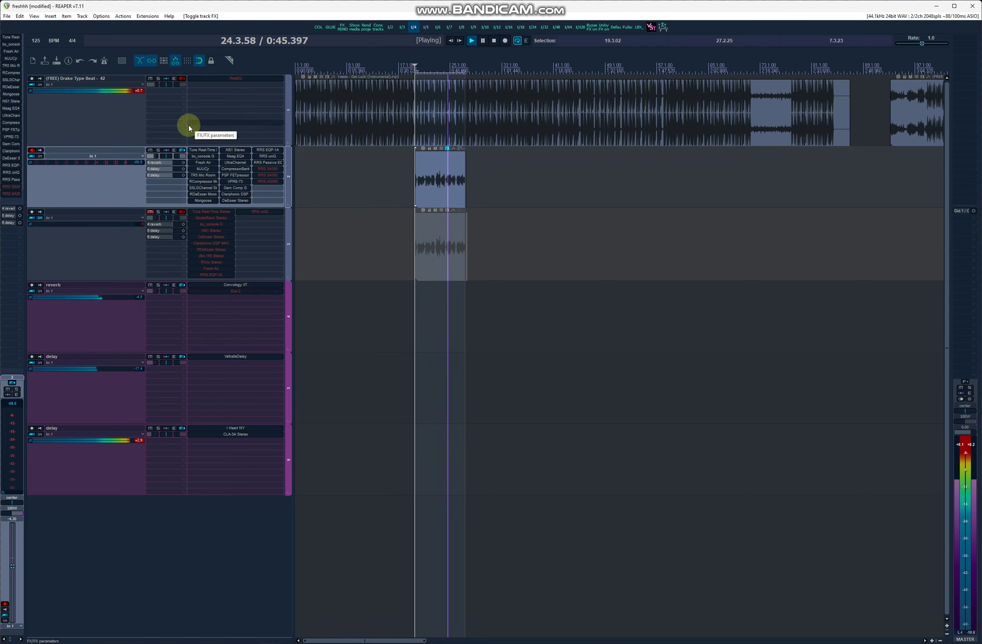
left_click(183, 150)
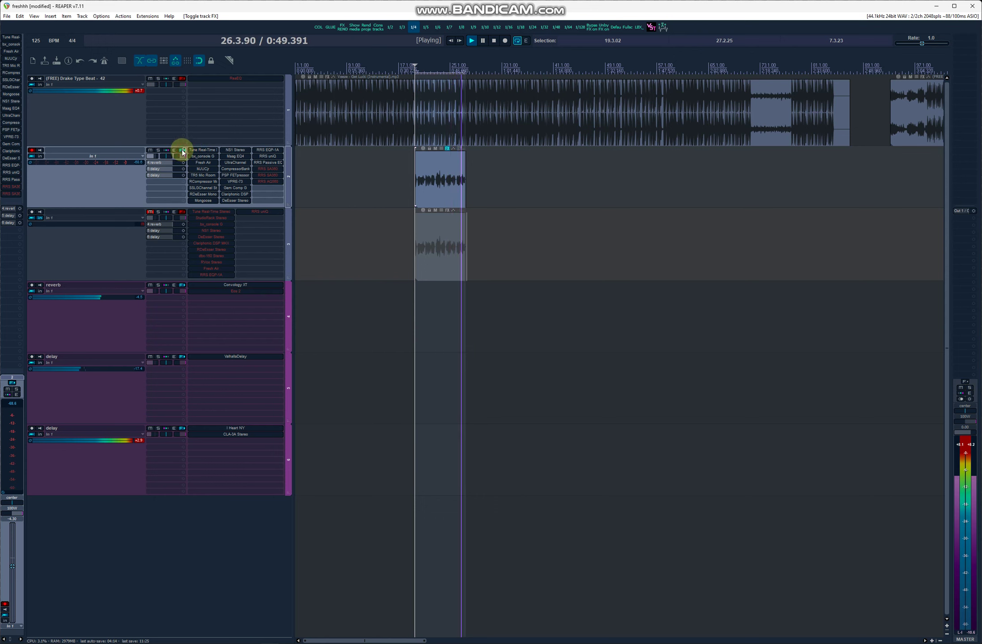
left_click(182, 152)
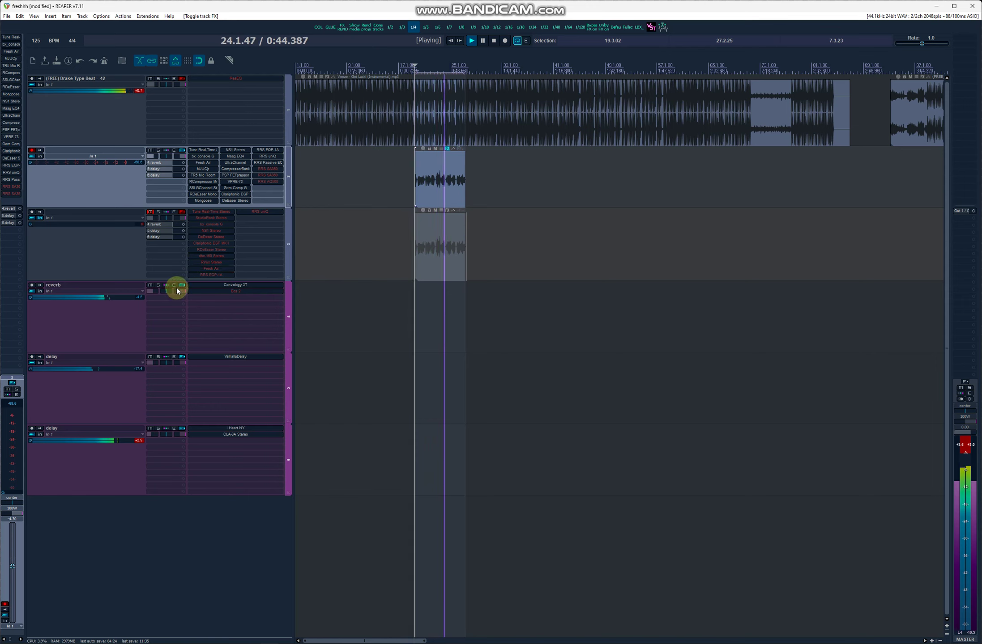
Audition the mix with the reverb track muted and unmuted, and view its Convology XT settings
left_click(150, 286)
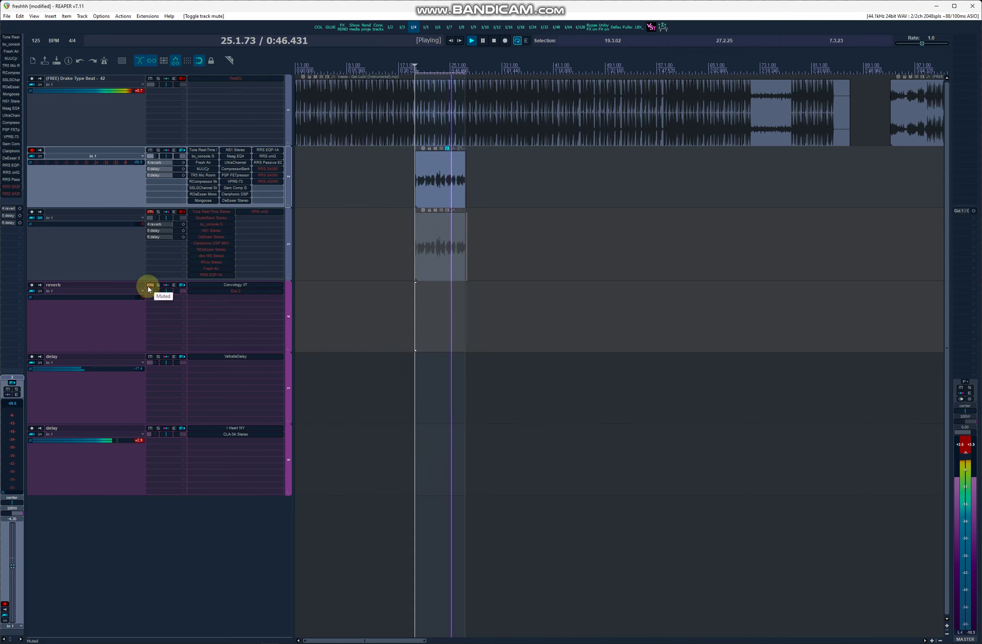
left_click(150, 285)
left_click(181, 286)
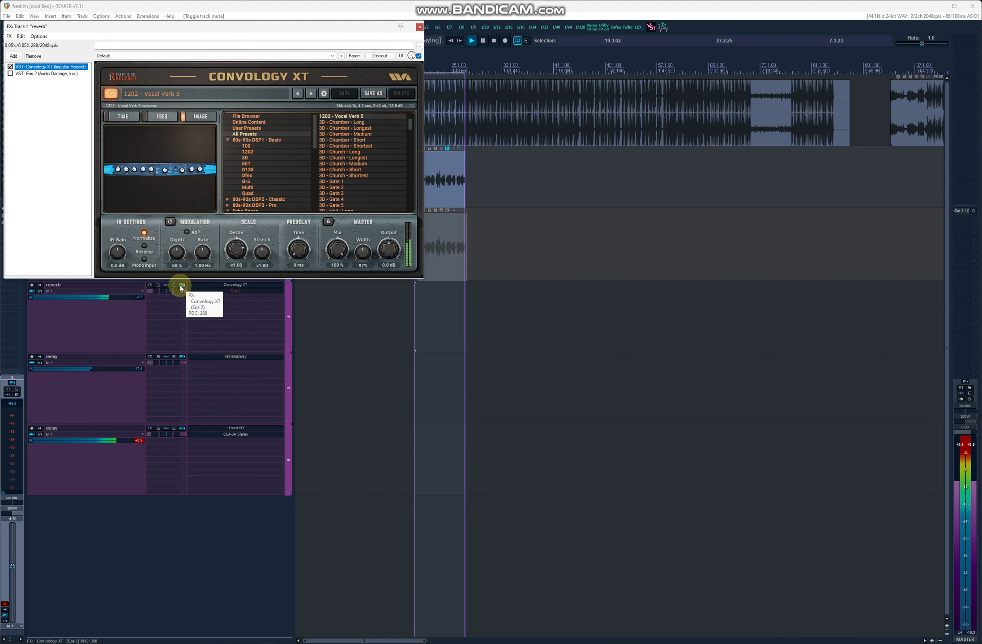
left_click(419, 27)
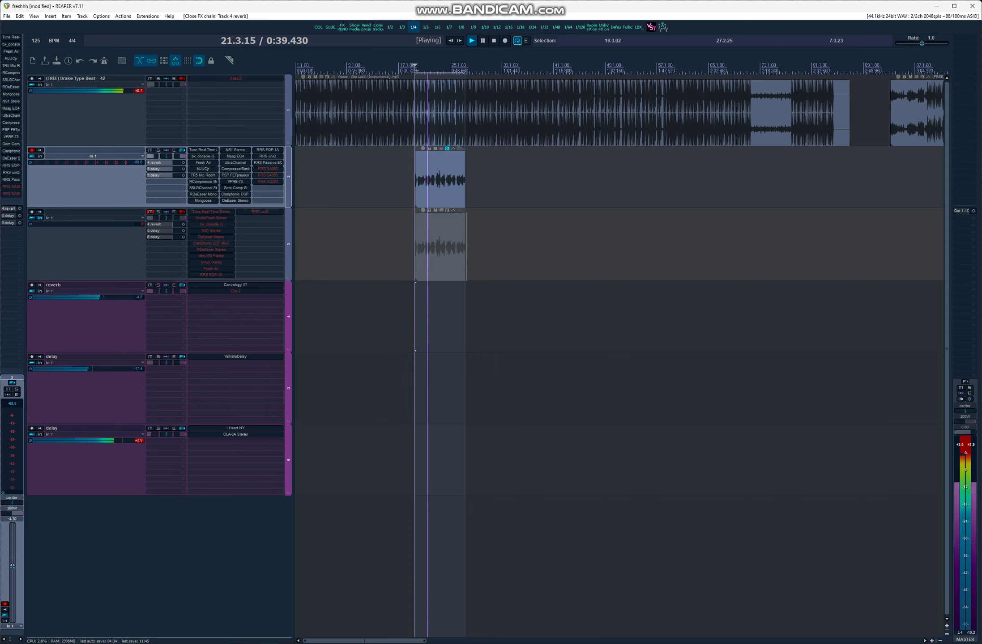